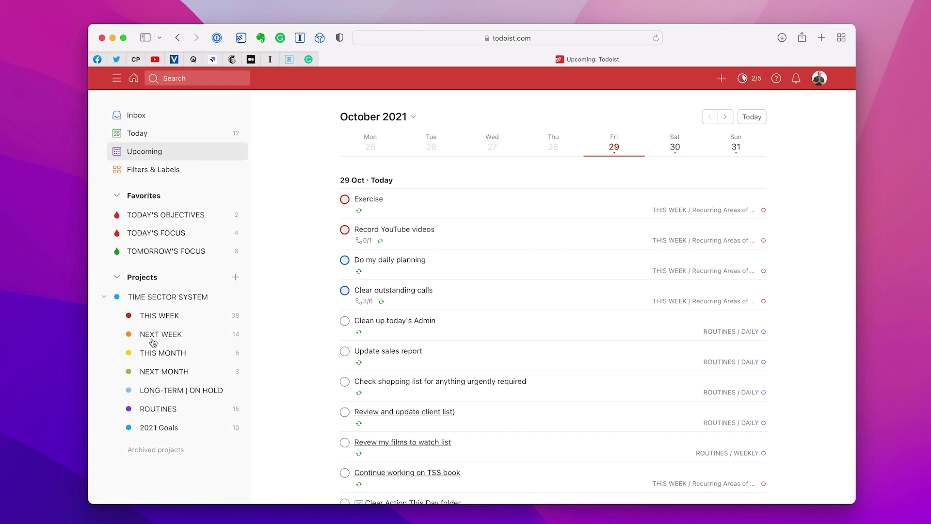
# Step: Open the TOMORROW'S FOCUS favorite filter listing six tasks for 29 and 30 Oct
pyautogui.click(151, 253)
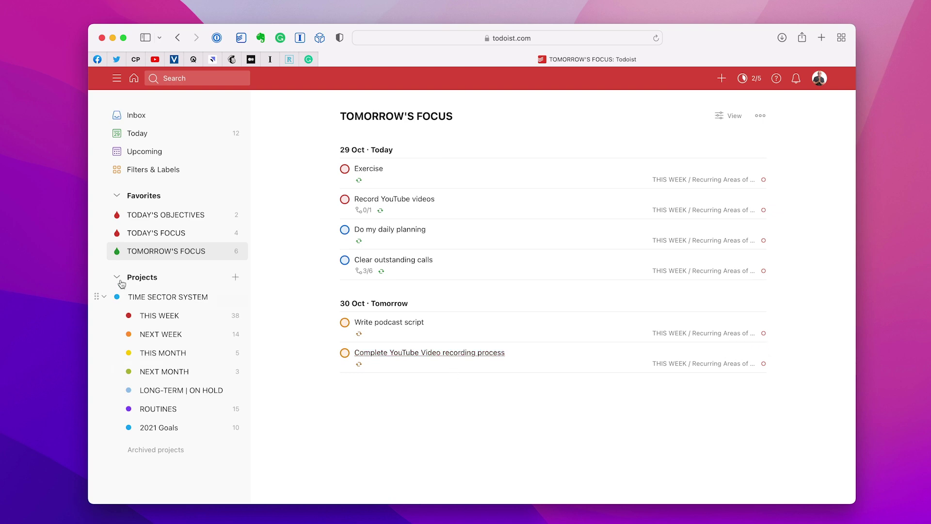
pyautogui.moveTo(241, 259)
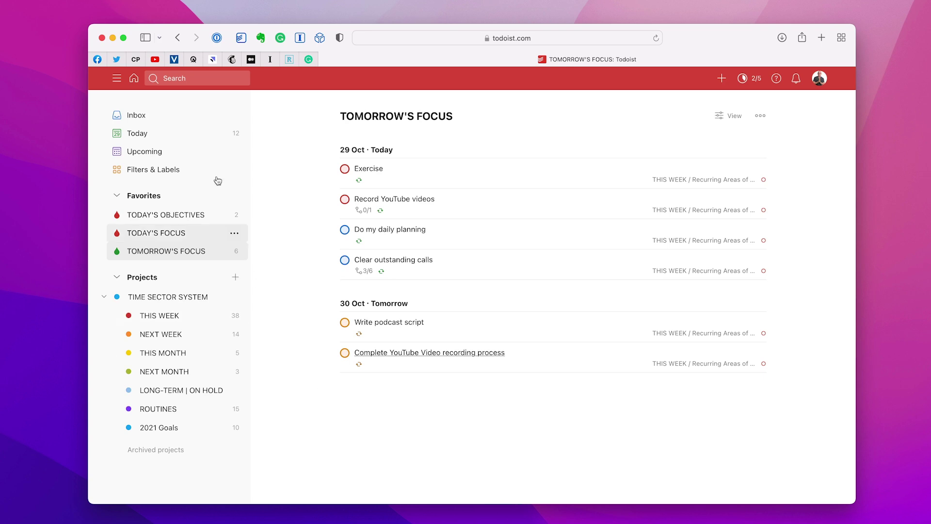
pyautogui.click(154, 175)
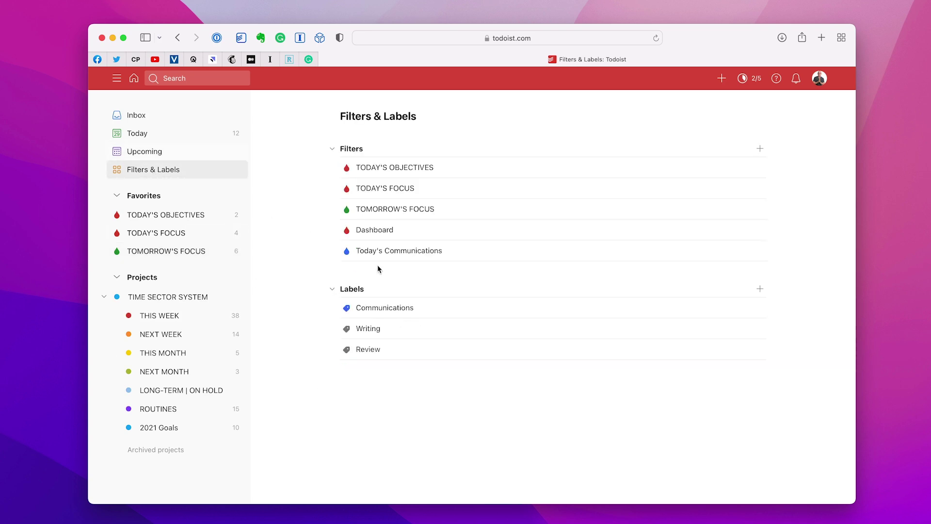
pyautogui.click(384, 208)
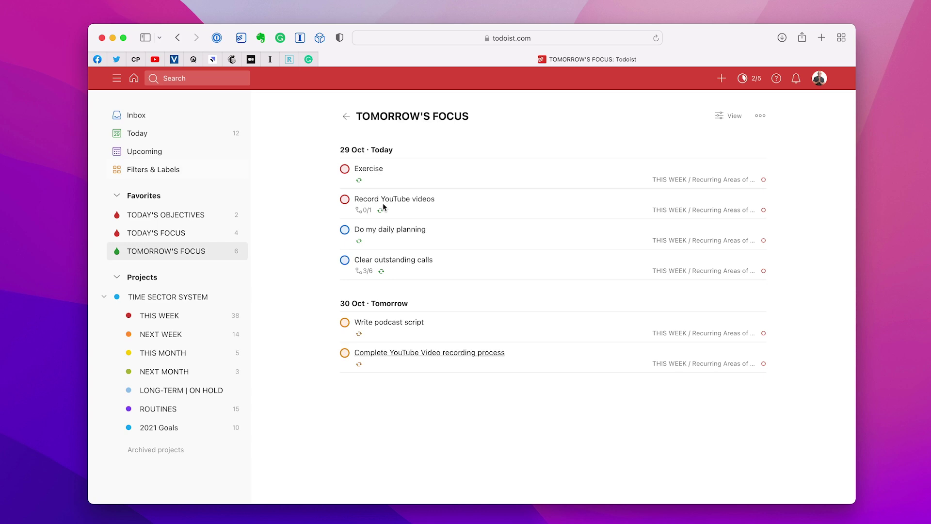
pyautogui.click(165, 176)
pyautogui.moveTo(443, 213)
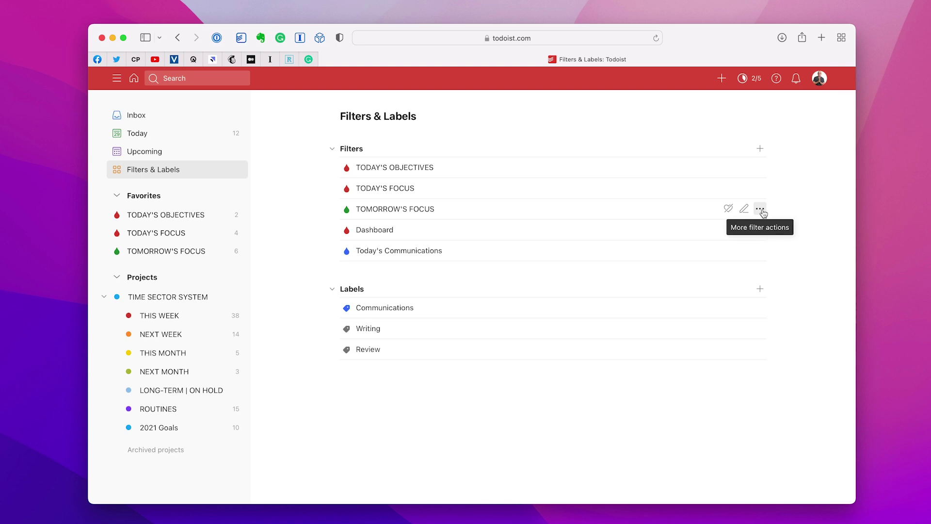
pyautogui.click(760, 209)
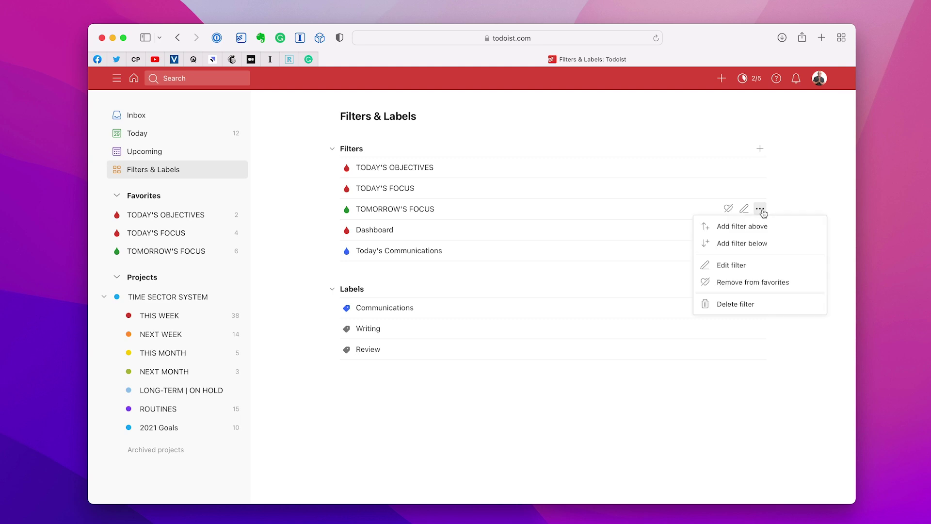
pyautogui.click(744, 267)
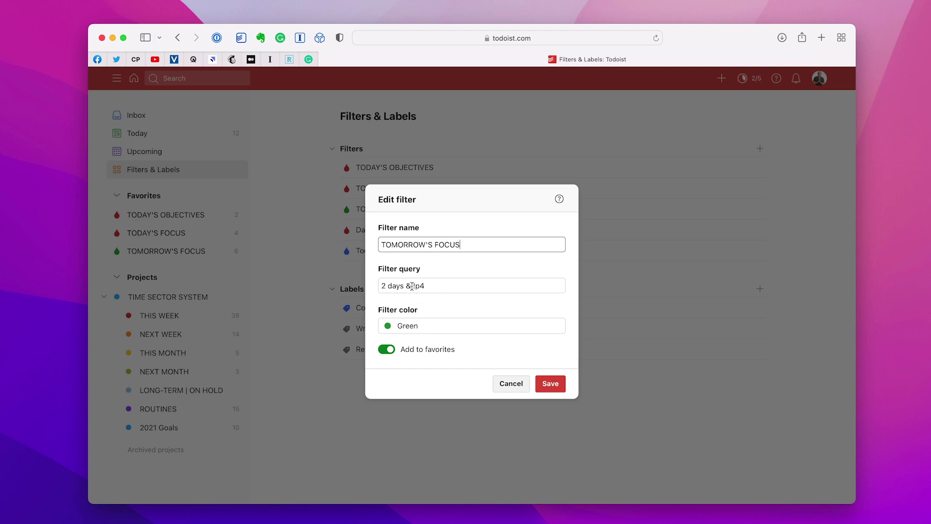
pyautogui.moveTo(427, 286); pyautogui.dragTo(359, 288)
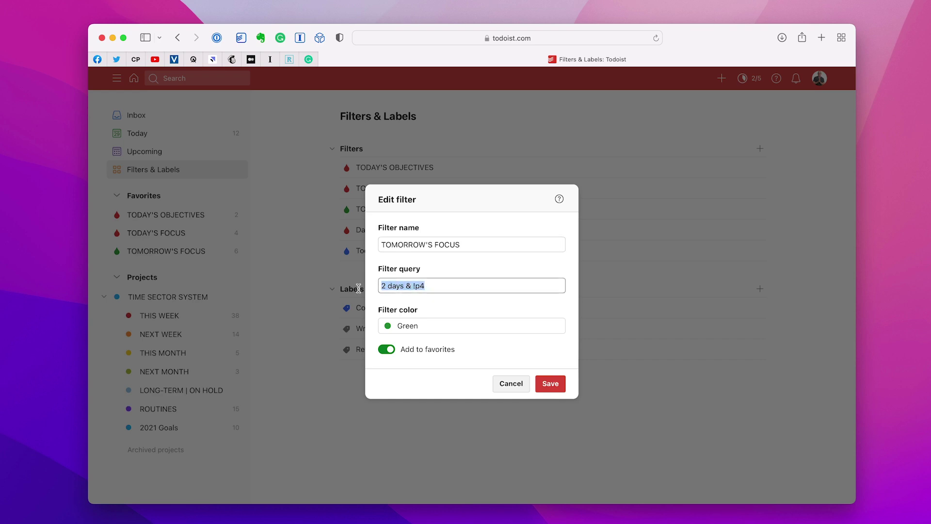
pyautogui.click(551, 384)
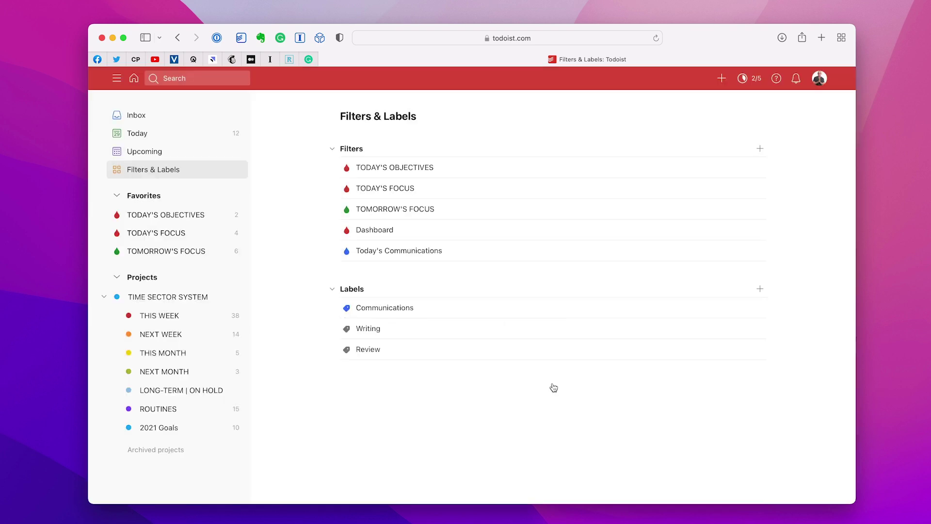
pyautogui.click(180, 251)
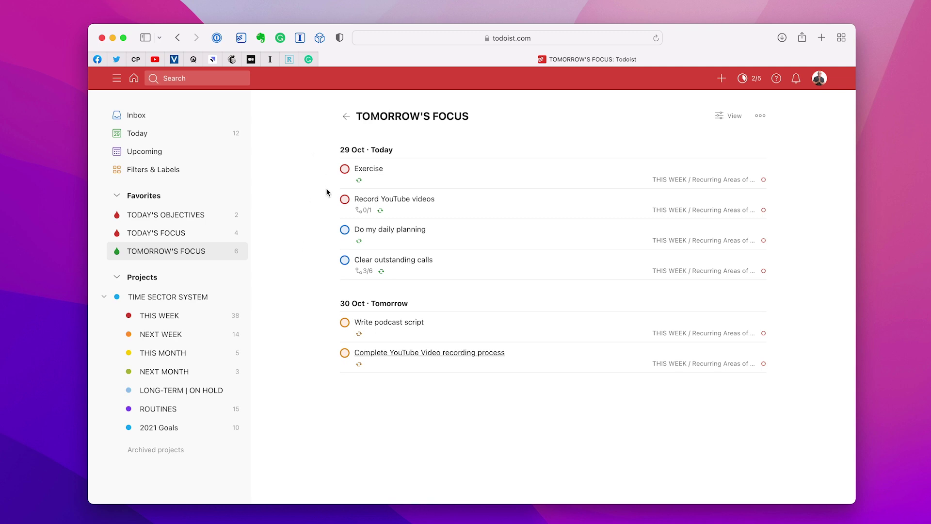
pyautogui.click(153, 151)
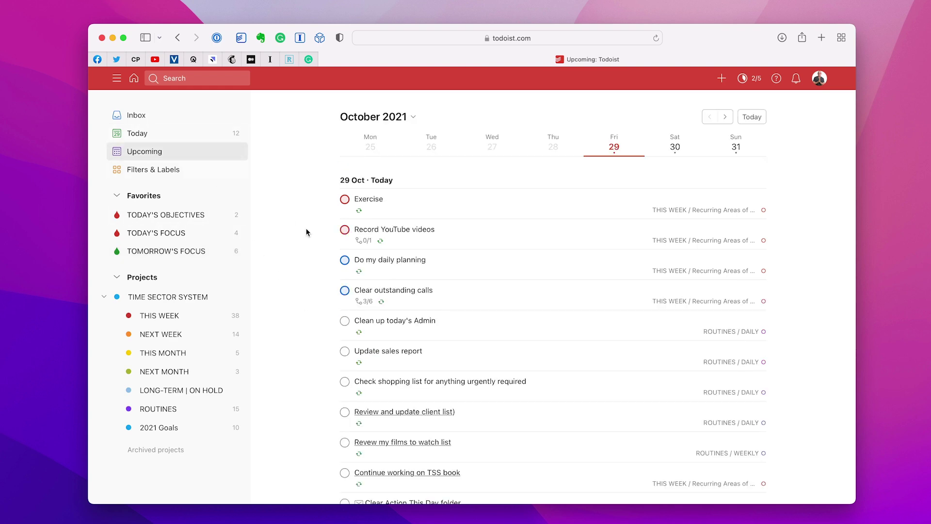
# Step: Scroll through the Upcoming list's coming days, then back up to today's 29 Oct tasks
pyautogui.scroll(-2, 308, 233)
pyautogui.scroll(2, 331, 183)
pyautogui.scroll(-5, 301, 298)
pyautogui.scroll(-1, 301, 298)
pyautogui.scroll(6, 301, 297)
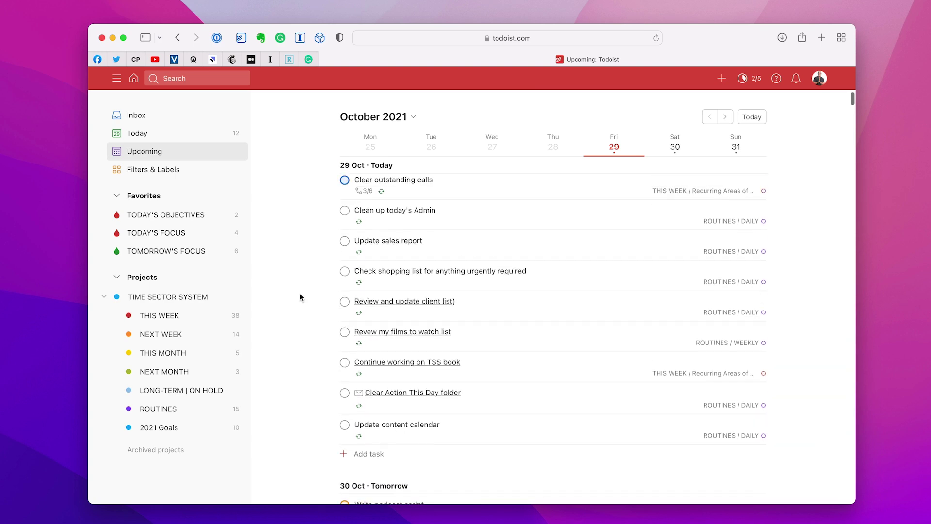
pyautogui.scroll(-2, 300, 298)
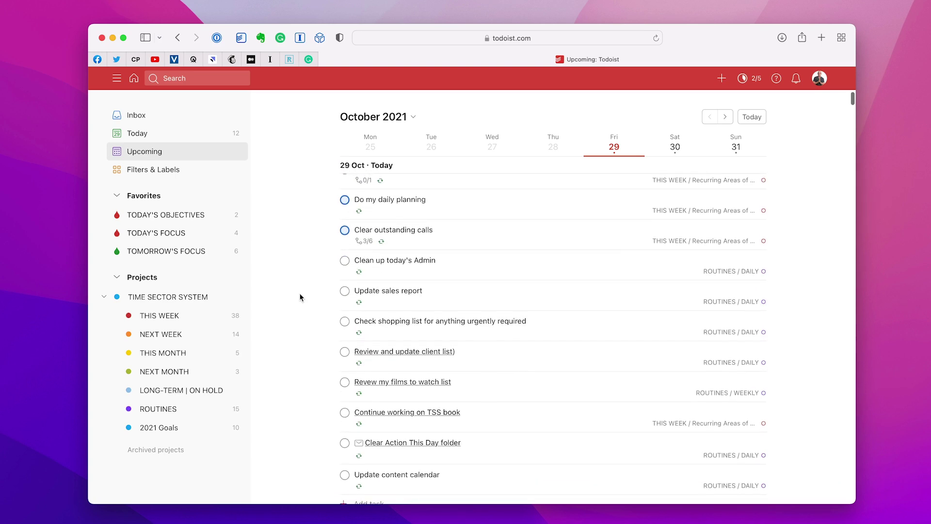
pyautogui.scroll(2, 300, 298)
pyautogui.scroll(-2, 301, 297)
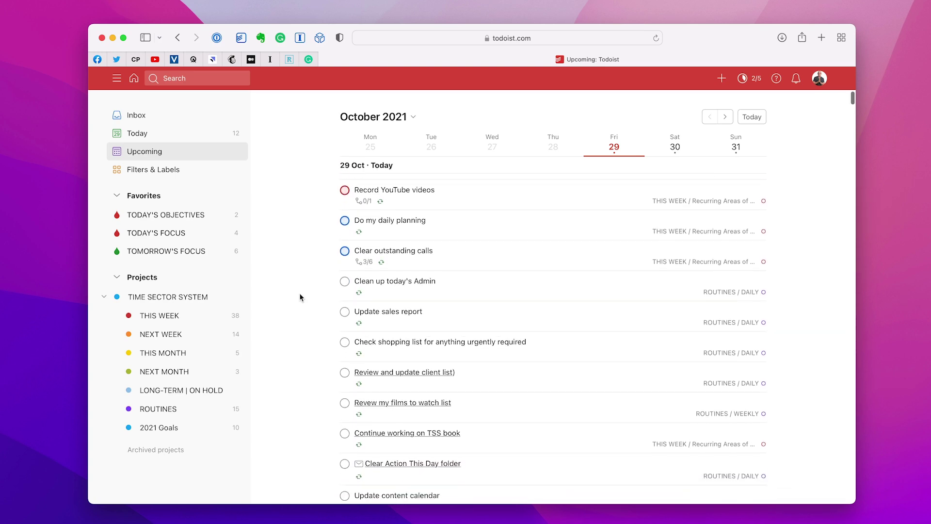
pyautogui.scroll(2, 301, 298)
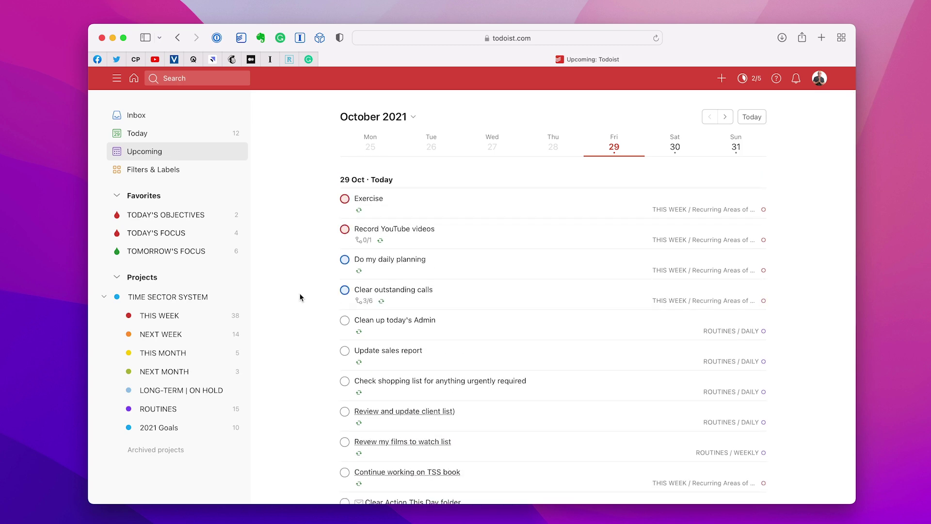
pyautogui.scroll(-8, 301, 297)
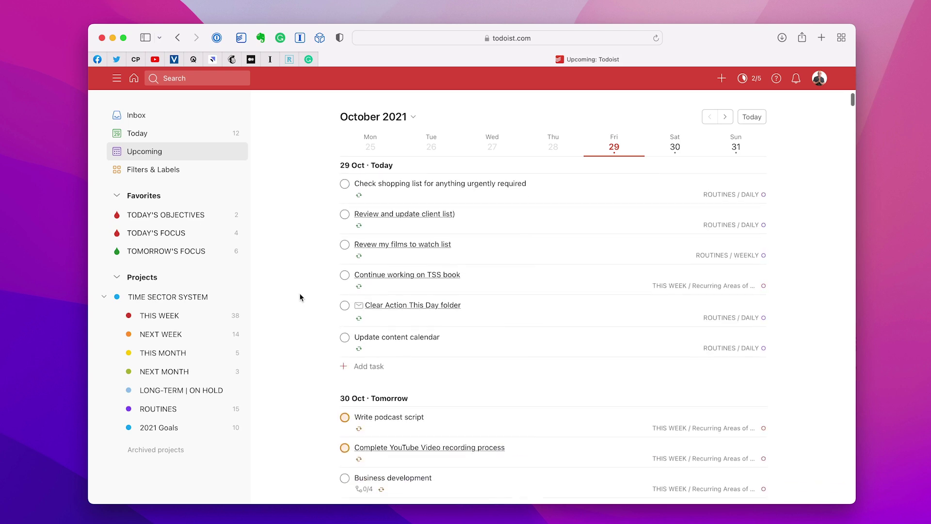
pyautogui.scroll(-8, 300, 298)
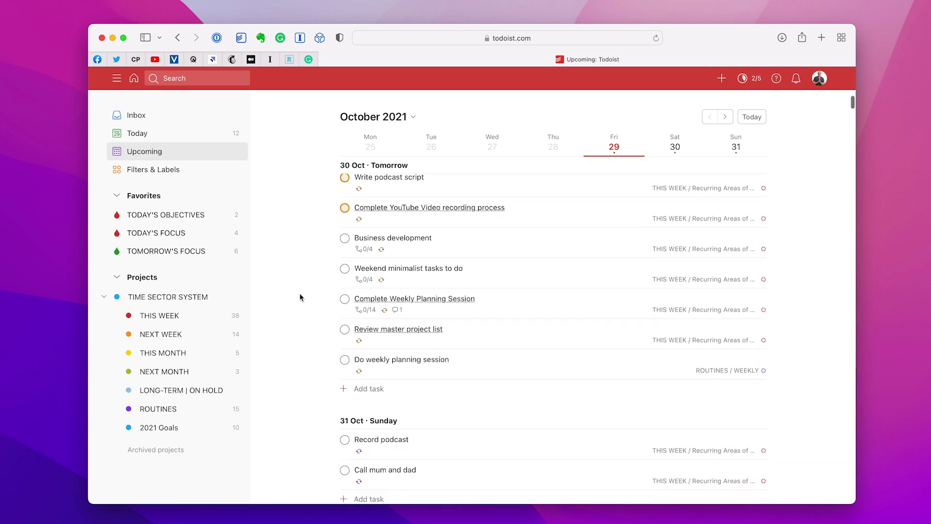
pyautogui.scroll(-10, 300, 297)
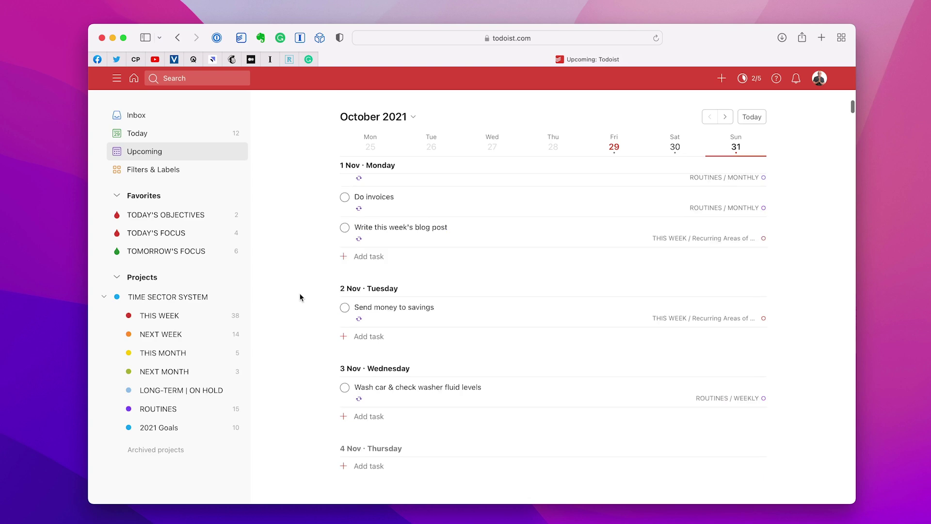
pyautogui.scroll(20, 301, 297)
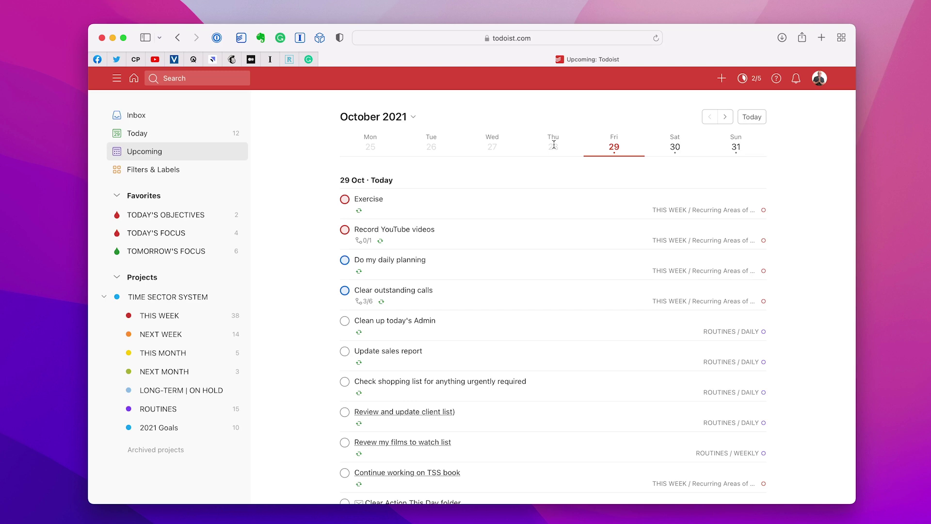
# Step: Check tomorrow's Sat 30 and Sun 31 tasks, return to 29 Oct, and open the month picker
pyautogui.click(677, 147)
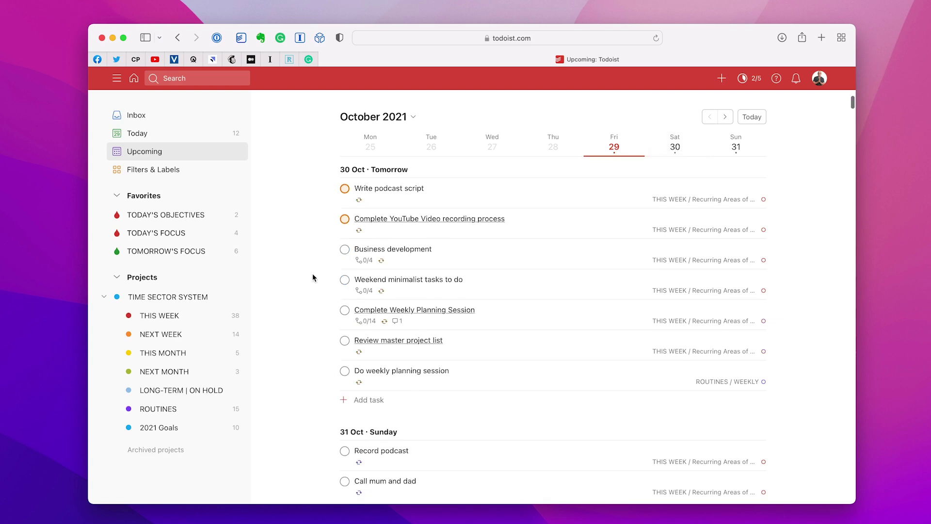
pyautogui.click(674, 147)
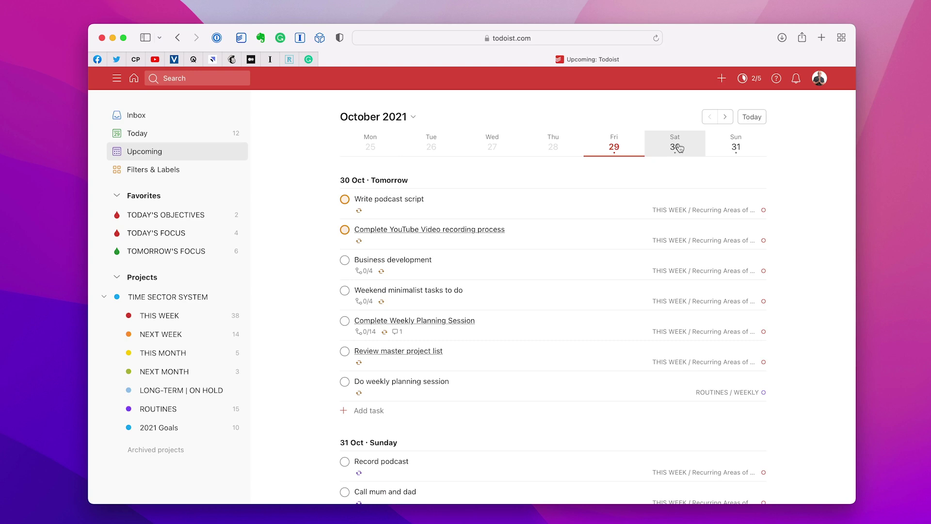
pyautogui.click(735, 148)
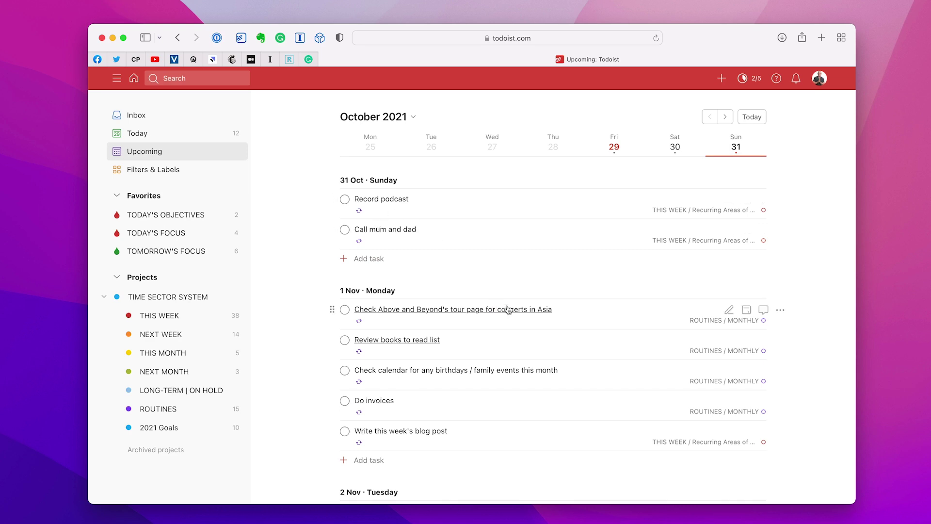
pyautogui.click(752, 118)
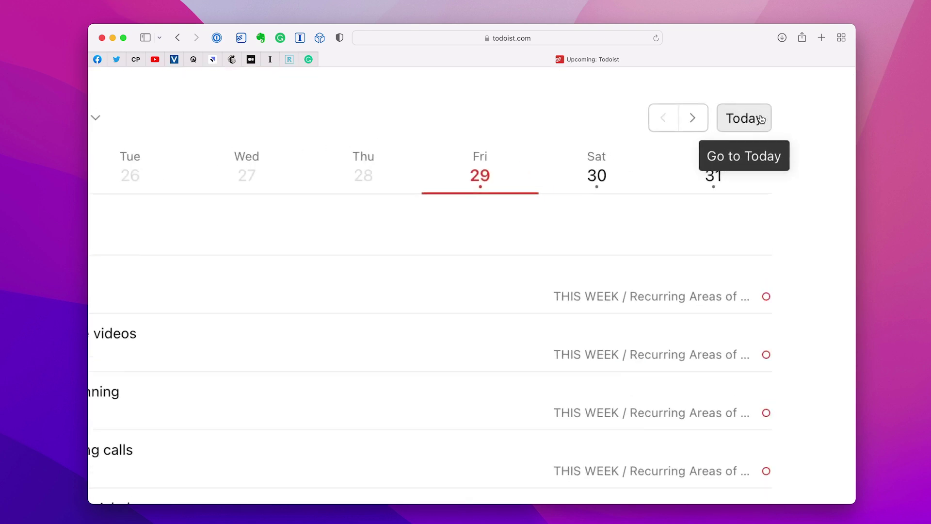
pyautogui.scroll(-5, 762, 119)
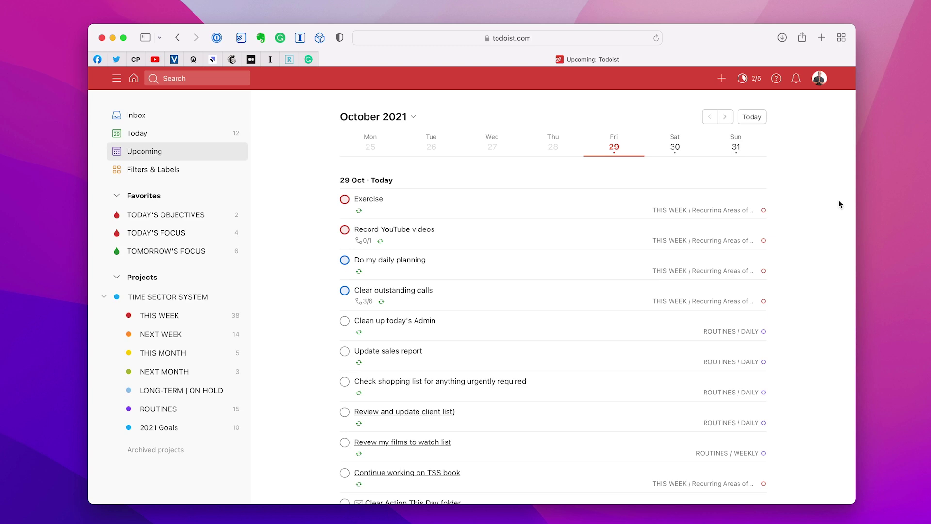
pyautogui.click(414, 117)
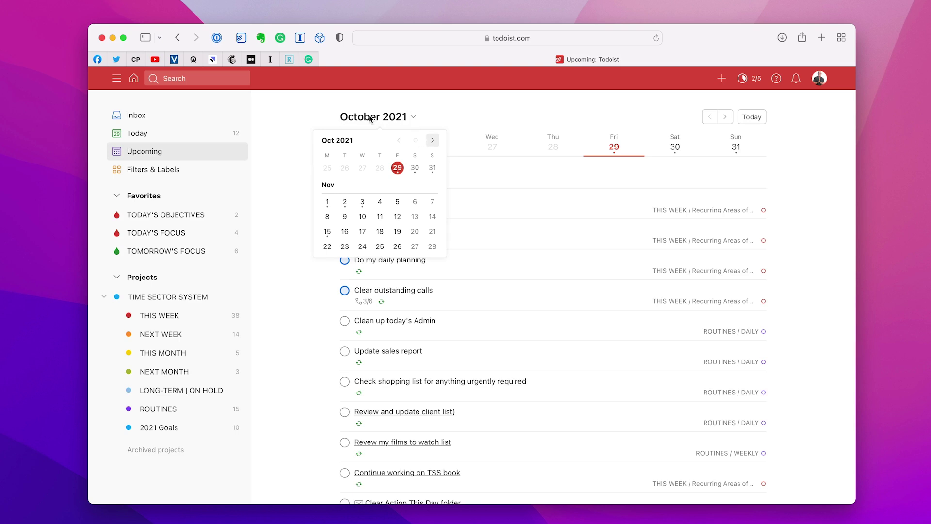
# Step: Jump the Upcoming list to 1 December, then scroll back up to Monday 1 Nov
pyautogui.click(433, 141)
pyautogui.click(434, 140)
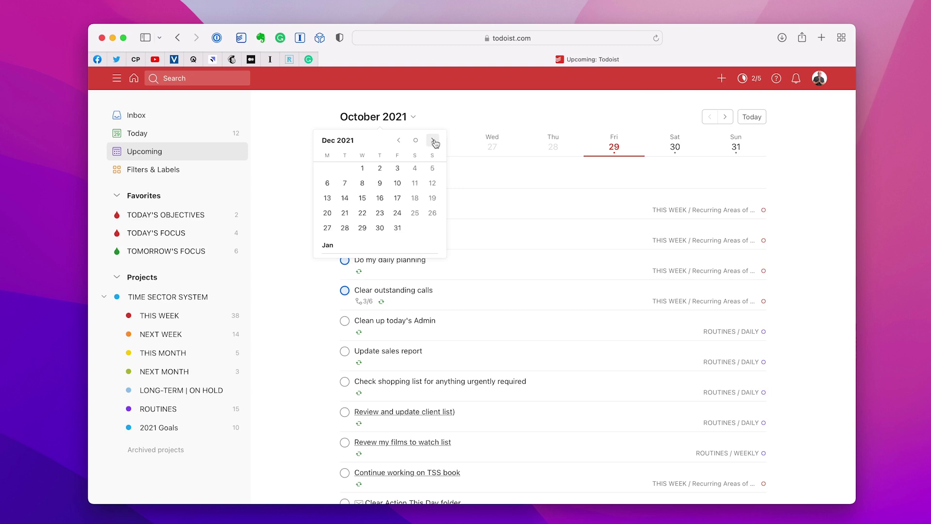
pyautogui.click(363, 169)
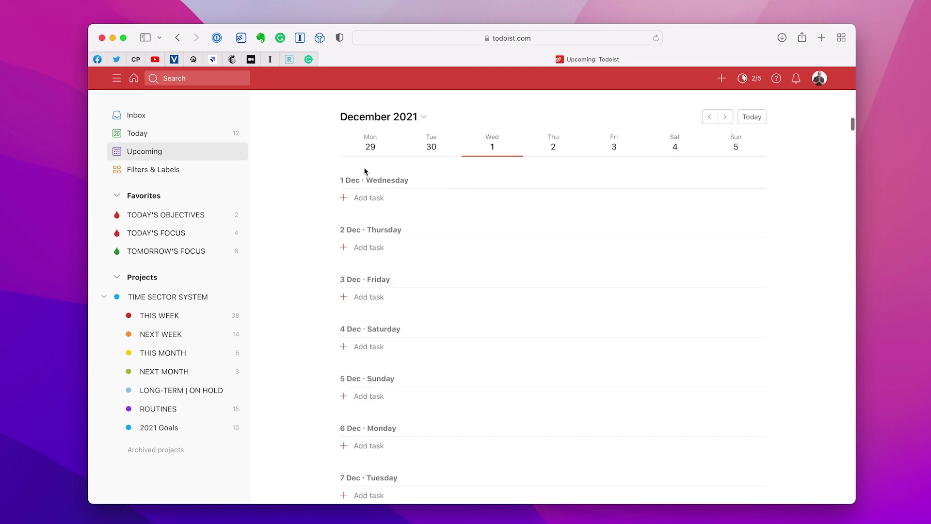
pyautogui.scroll(-1, 315, 267)
pyautogui.scroll(-15, 315, 268)
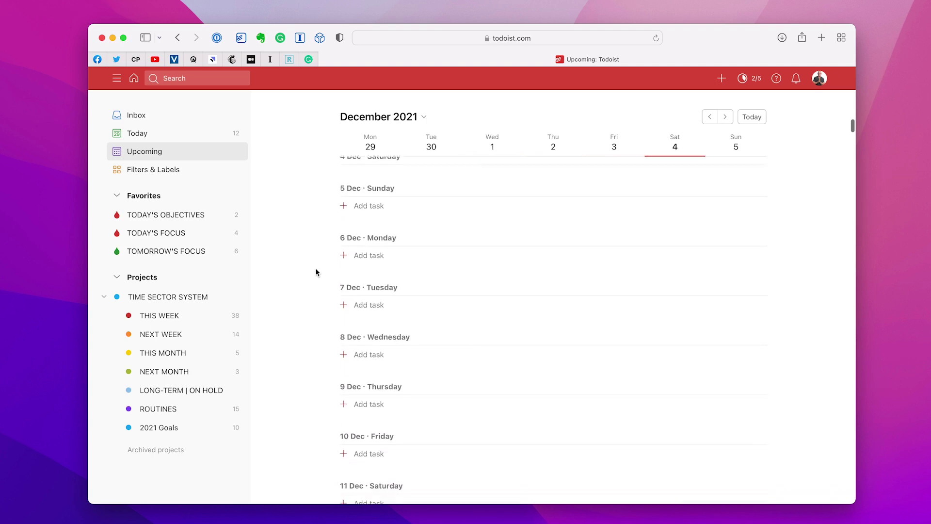
pyautogui.scroll(20, 316, 267)
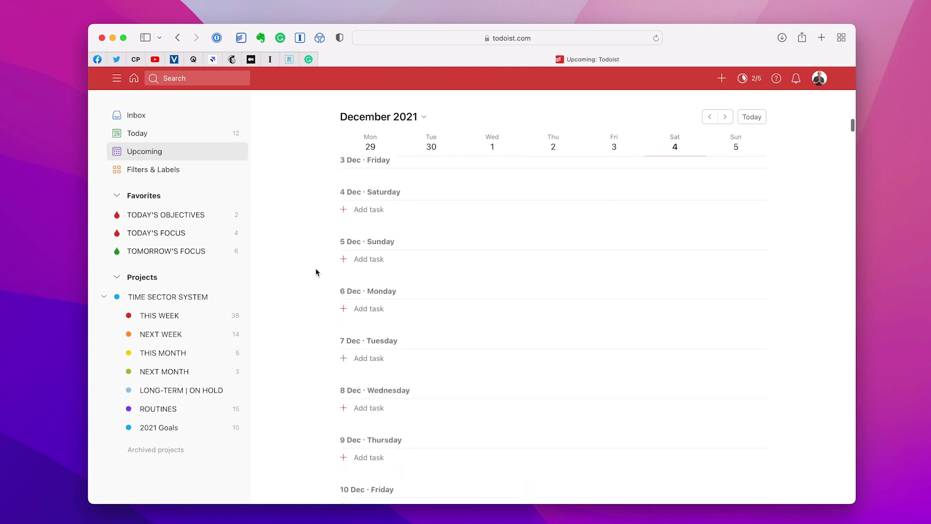
pyautogui.scroll(8, 316, 268)
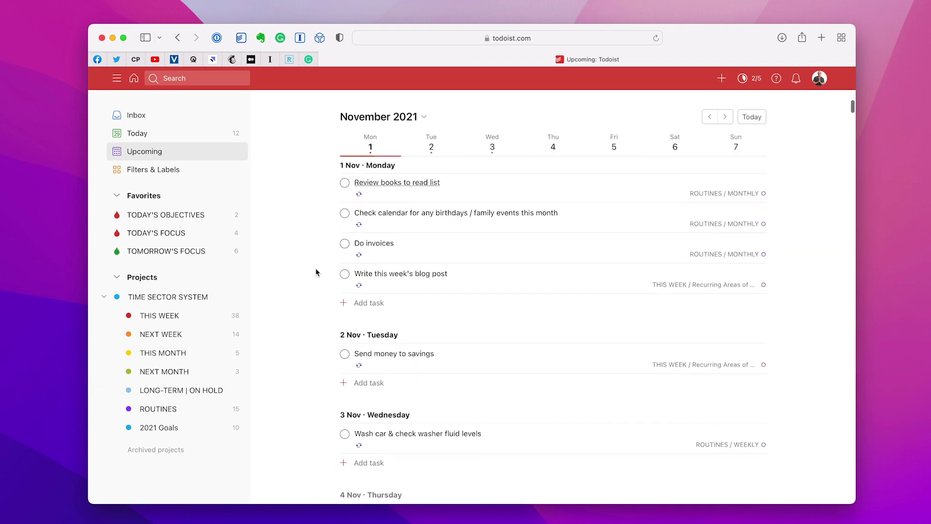
# Step: Use the month picker to go back to November and jump to Wednesday 3 Nov
pyautogui.click(425, 118)
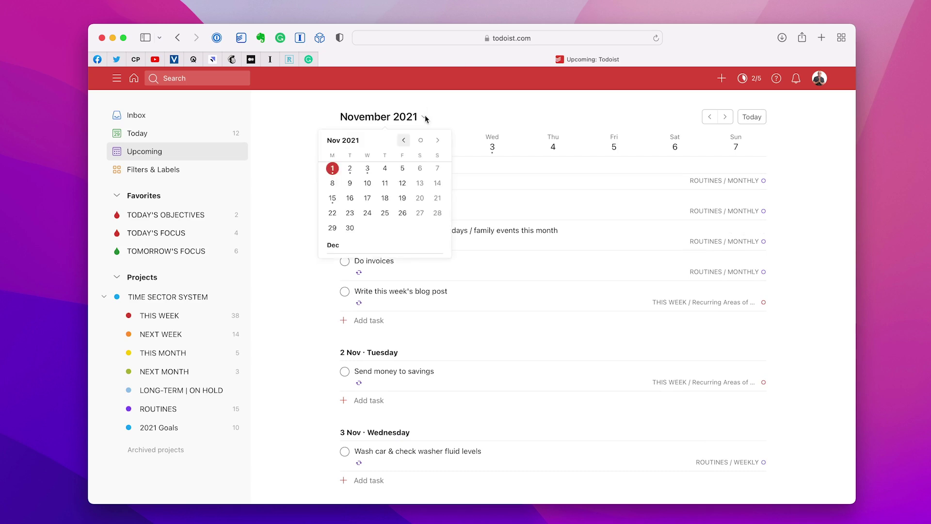
pyautogui.click(403, 141)
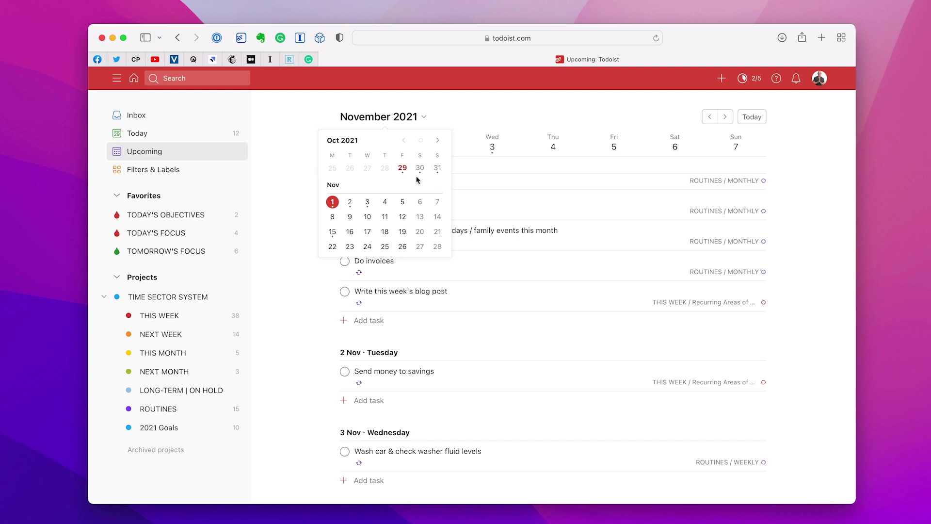
pyautogui.click(367, 203)
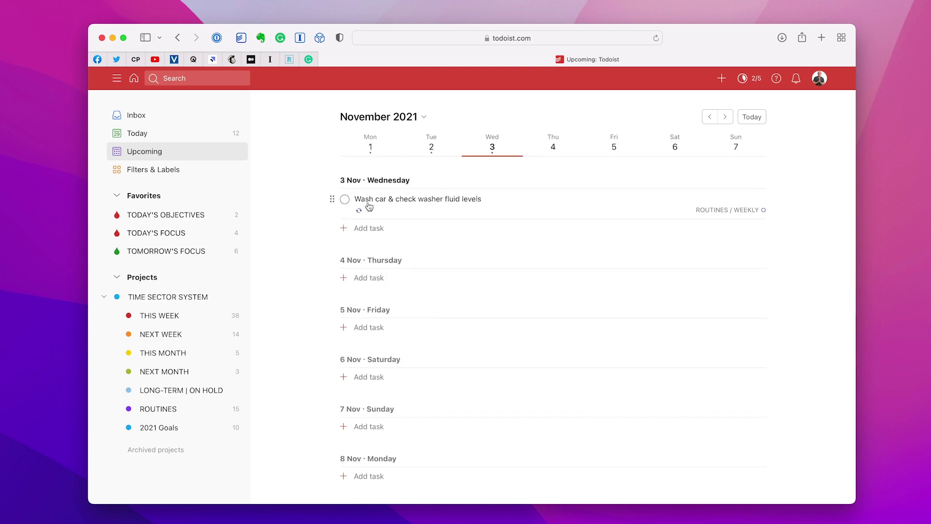
pyautogui.moveTo(427, 218)
# Step: Return to today, then advance to the 1–7 November week and show Monday 1 Nov
pyautogui.click(758, 119)
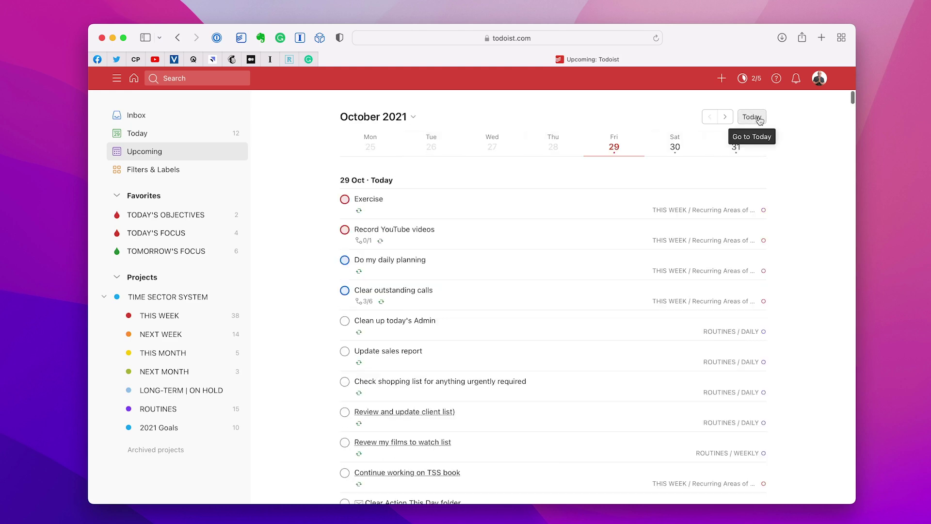
pyautogui.click(727, 119)
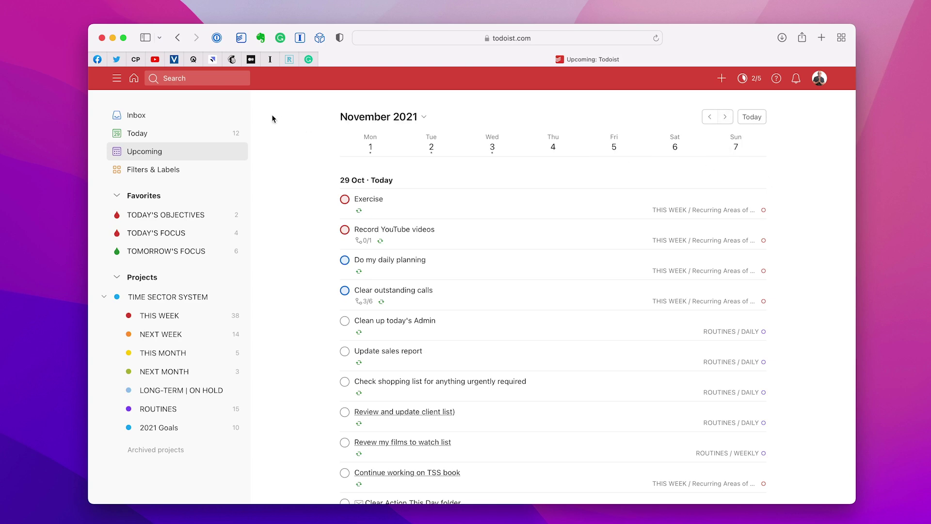
pyautogui.click(375, 148)
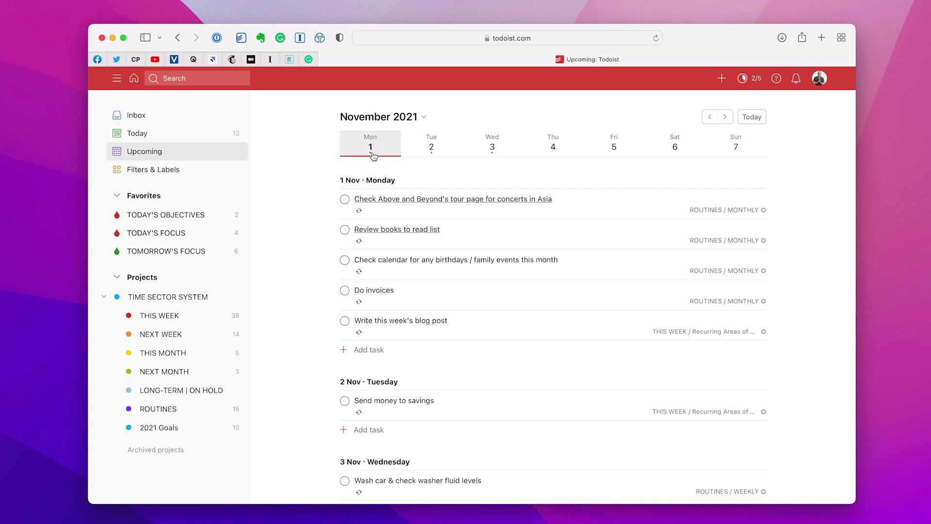
# Step: Scroll through the November tasks, then jump back to today's 29 Oct list
pyautogui.scroll(-1, 331, 253)
pyautogui.scroll(-10, 331, 252)
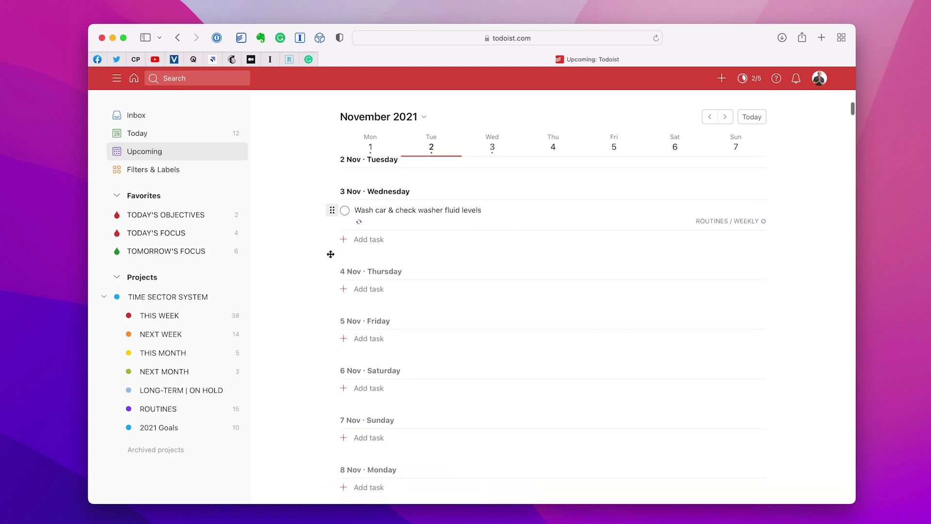
pyautogui.scroll(8, 330, 255)
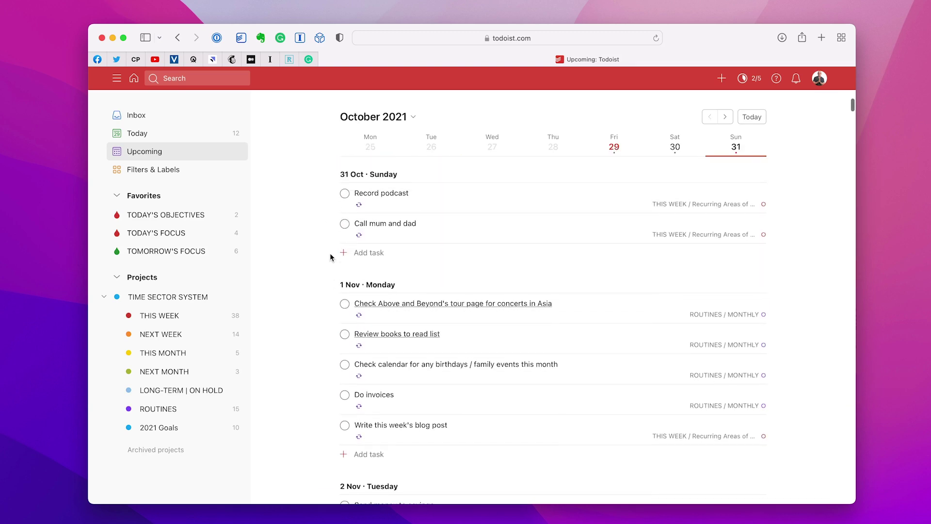
pyautogui.scroll(-4, 331, 255)
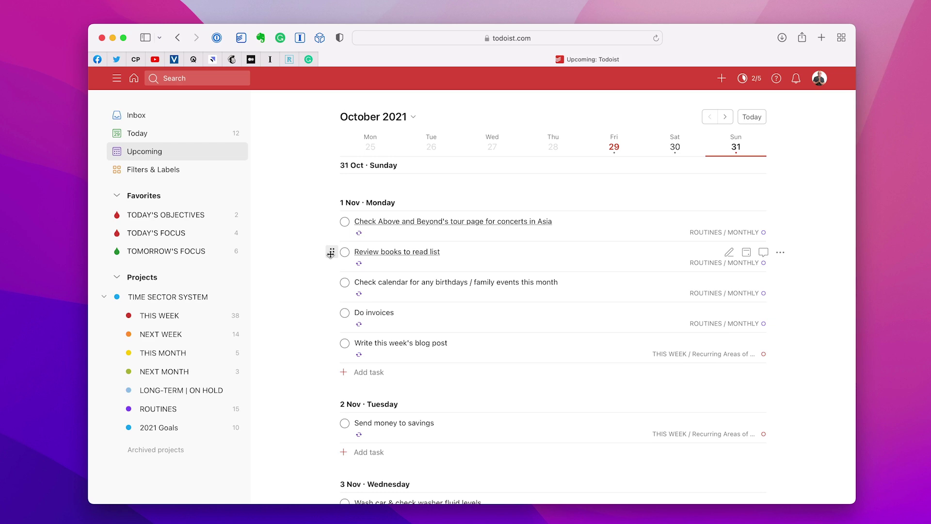
pyautogui.scroll(-5, 331, 253)
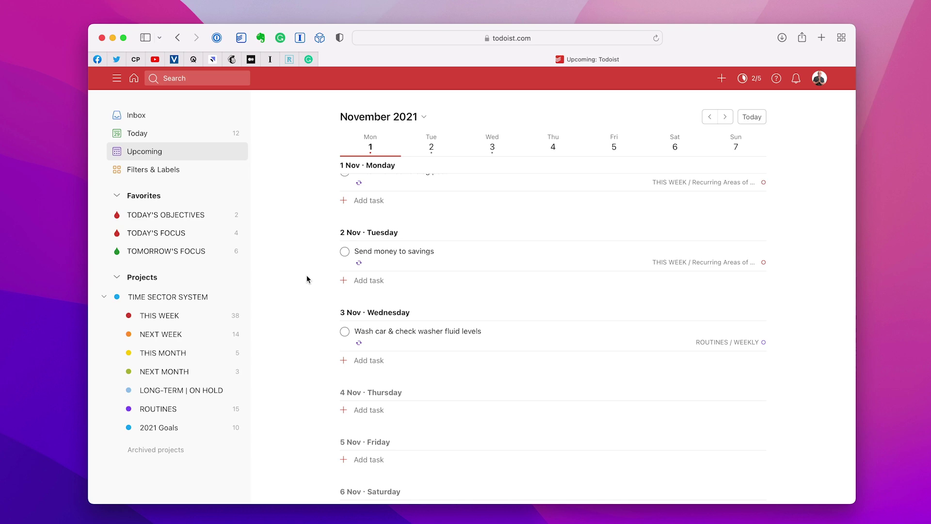
pyautogui.scroll(-3, 306, 279)
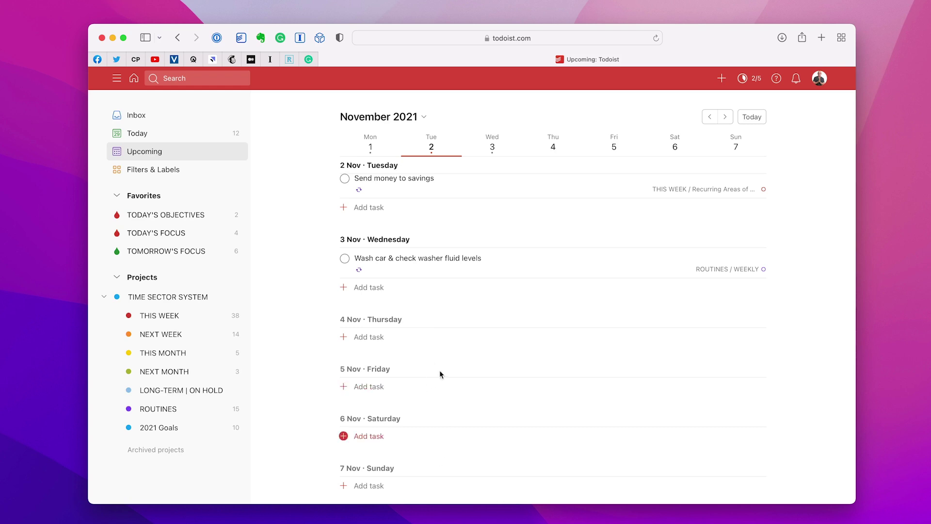
pyautogui.scroll(5, 438, 354)
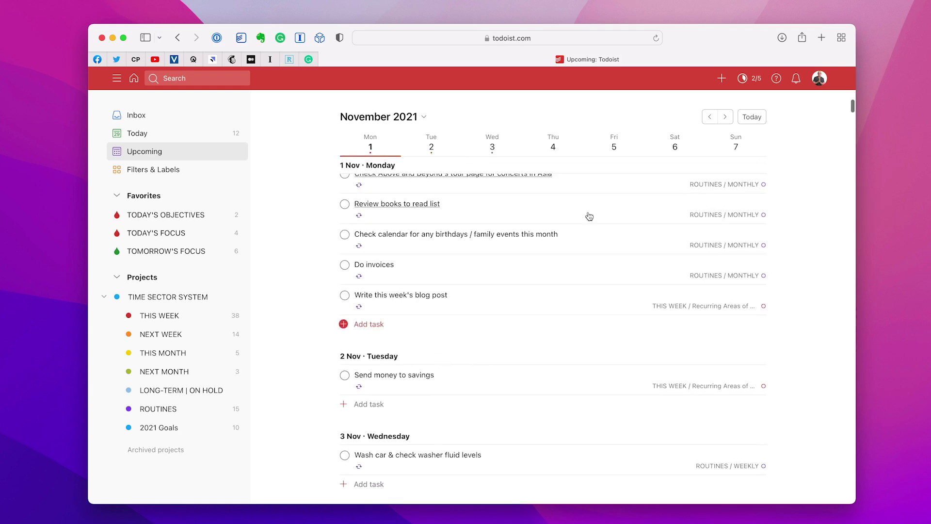
pyautogui.click(762, 121)
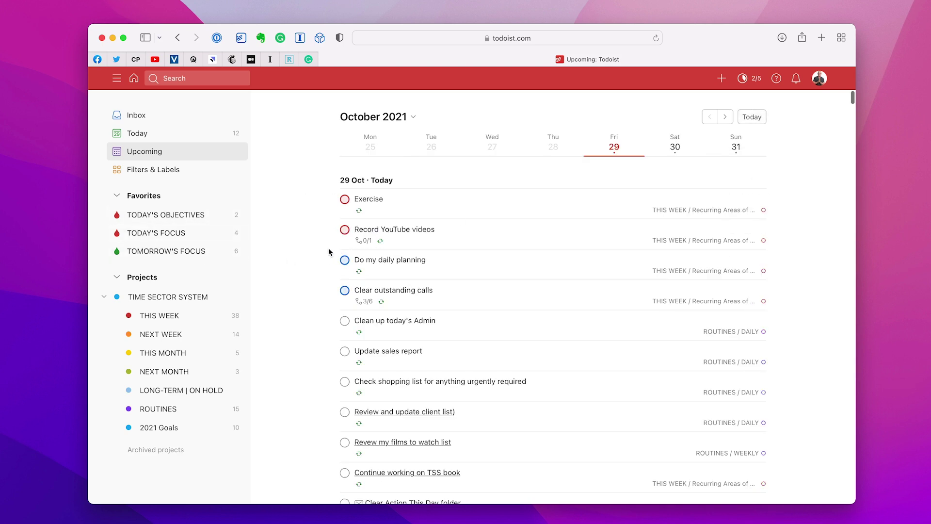
pyautogui.click(675, 152)
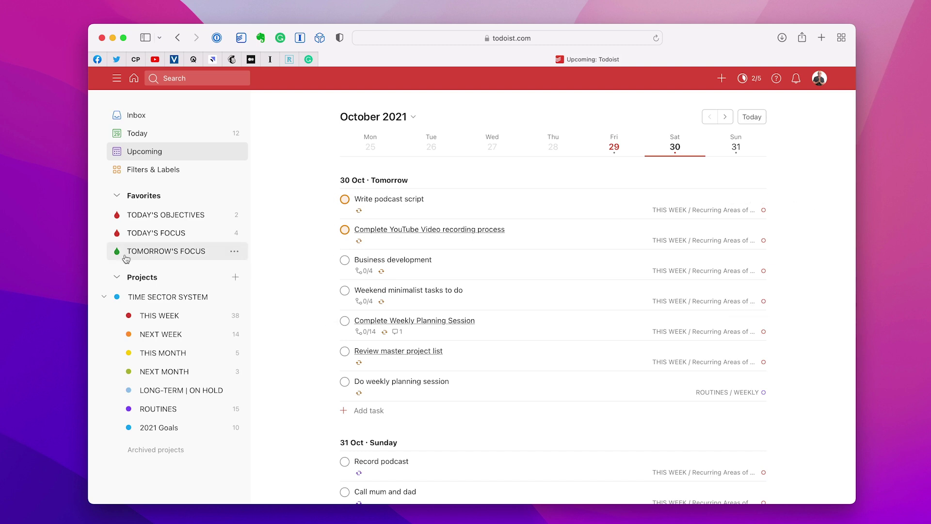
pyautogui.click(168, 254)
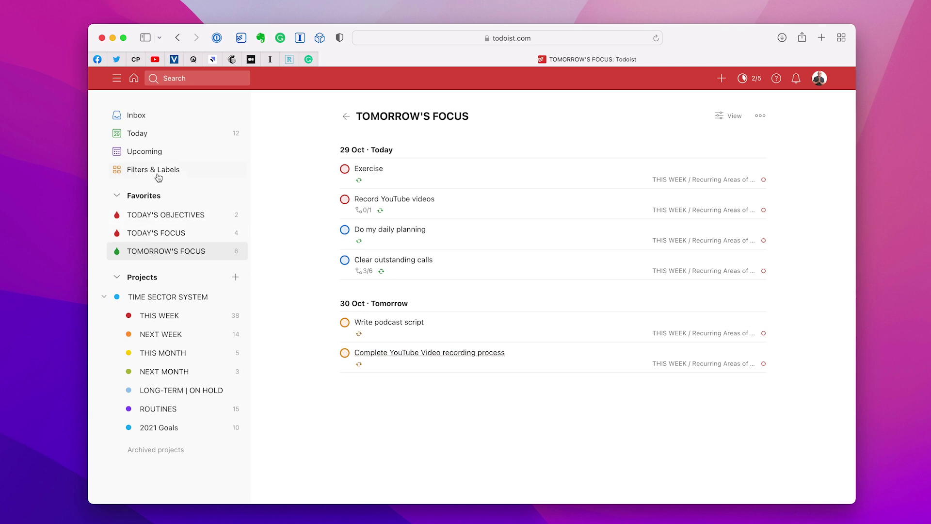
pyautogui.click(150, 152)
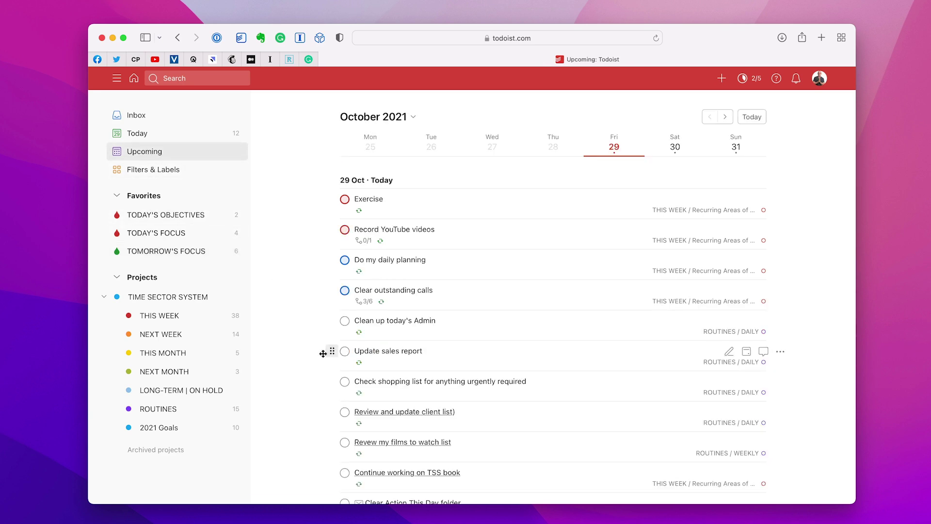
pyautogui.scroll(-3, 291, 342)
pyautogui.scroll(-3, 291, 341)
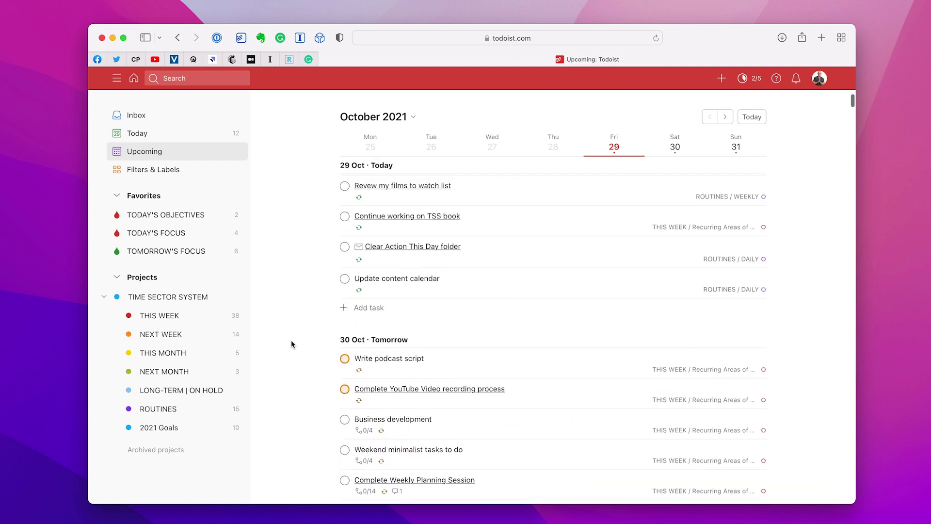
pyautogui.scroll(5, 291, 341)
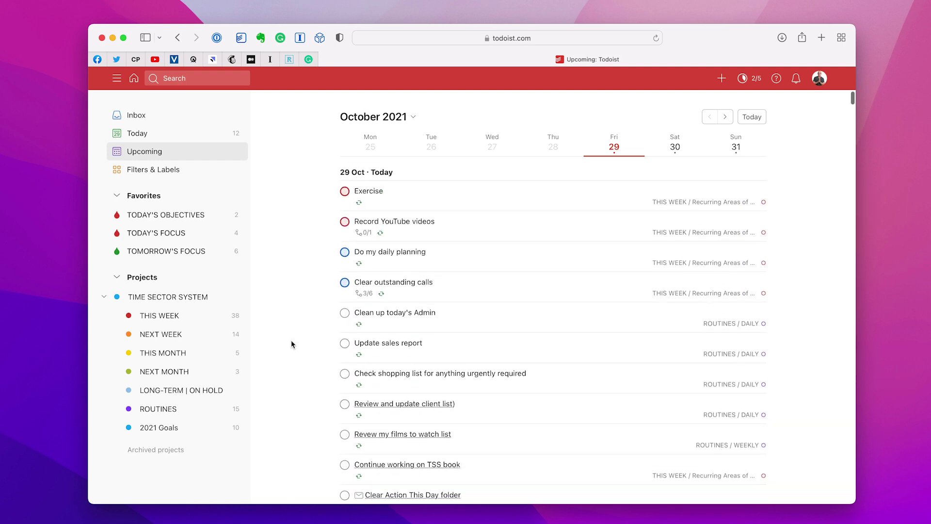
pyautogui.scroll(-5, 291, 343)
pyautogui.scroll(-4, 291, 342)
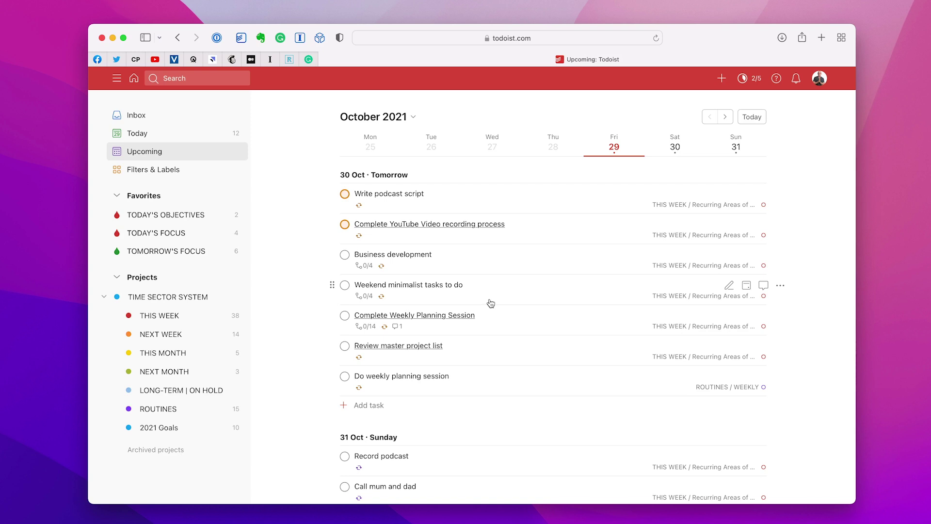
pyautogui.click(372, 285)
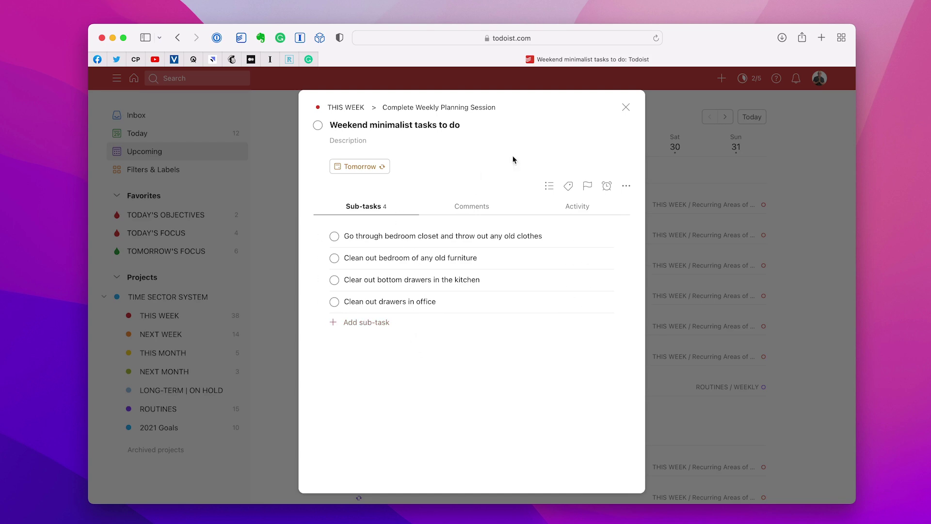
pyautogui.click(624, 106)
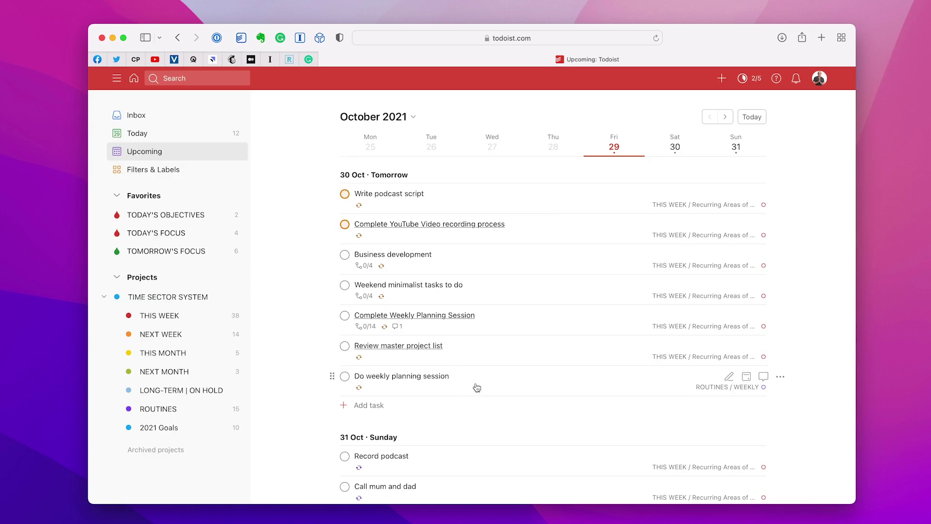
pyautogui.moveTo(386, 330)
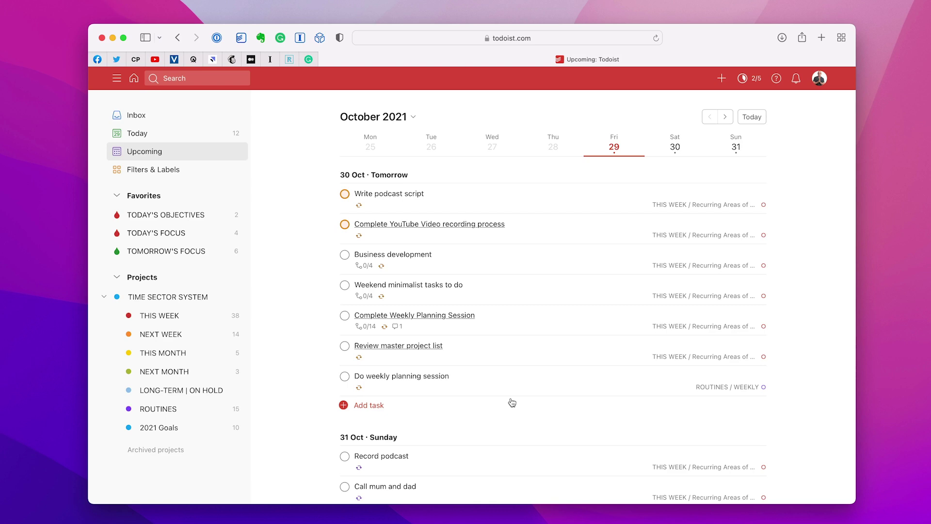
# Step: Complete 'Weekend minimalist tasks to do', verify it recurs on Sat 6 Nov, and return to today
pyautogui.click(345, 287)
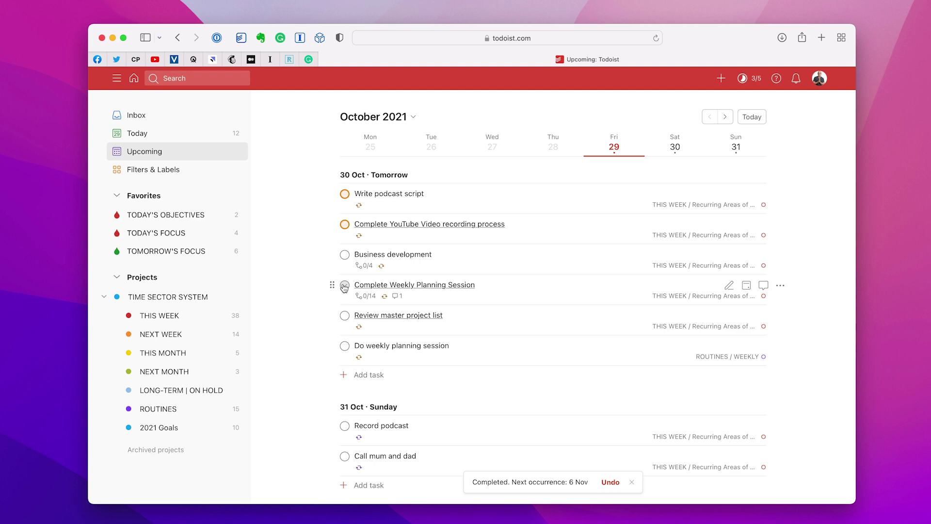
pyautogui.click(725, 117)
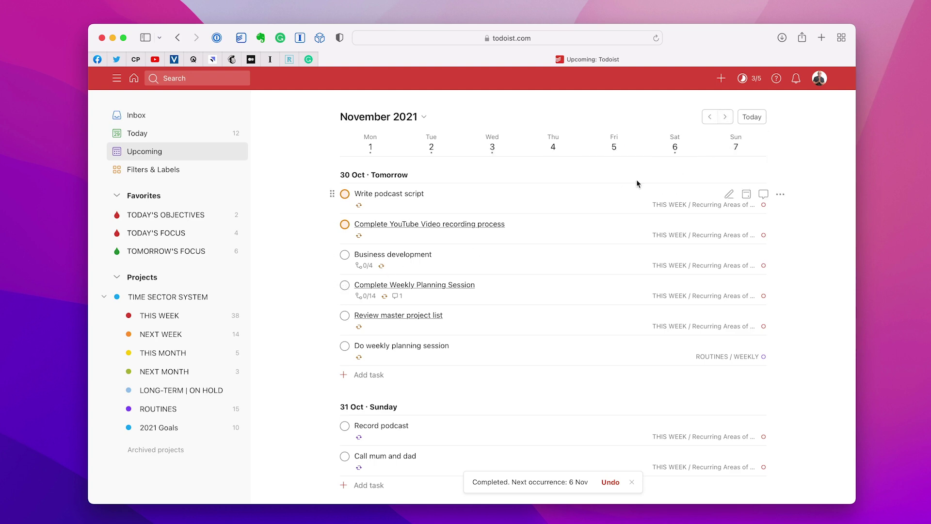
pyautogui.click(678, 149)
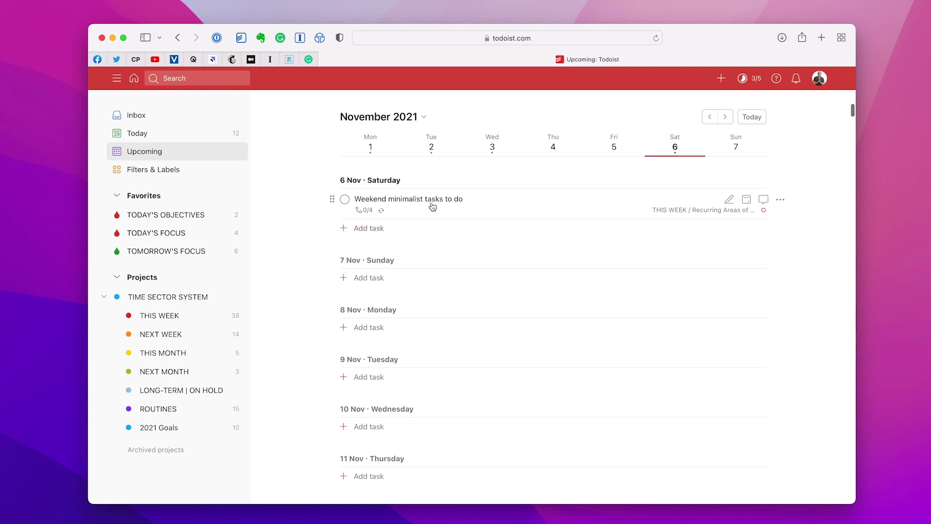
pyautogui.click(751, 117)
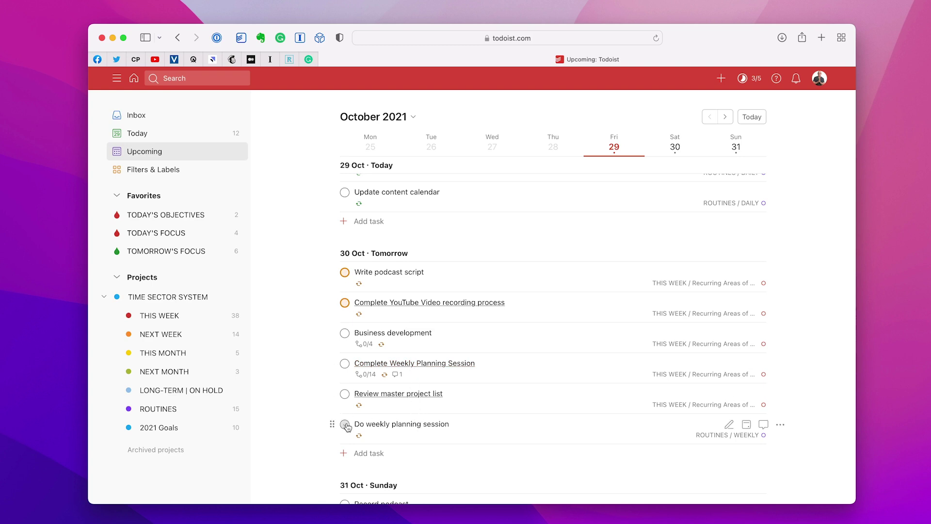
# Step: Delete the 'Do weekly planning session' task from 30 Oct and confirm the deletion
pyautogui.click(780, 424)
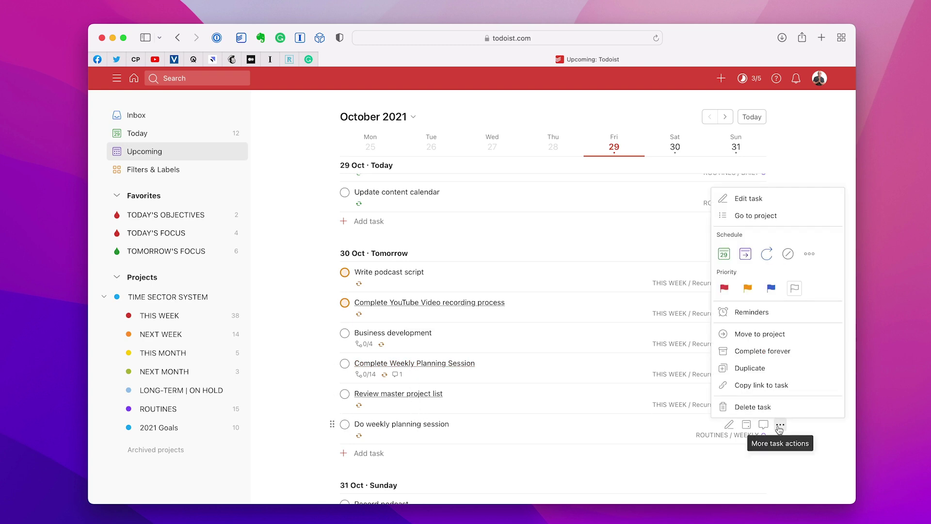
pyautogui.click(757, 405)
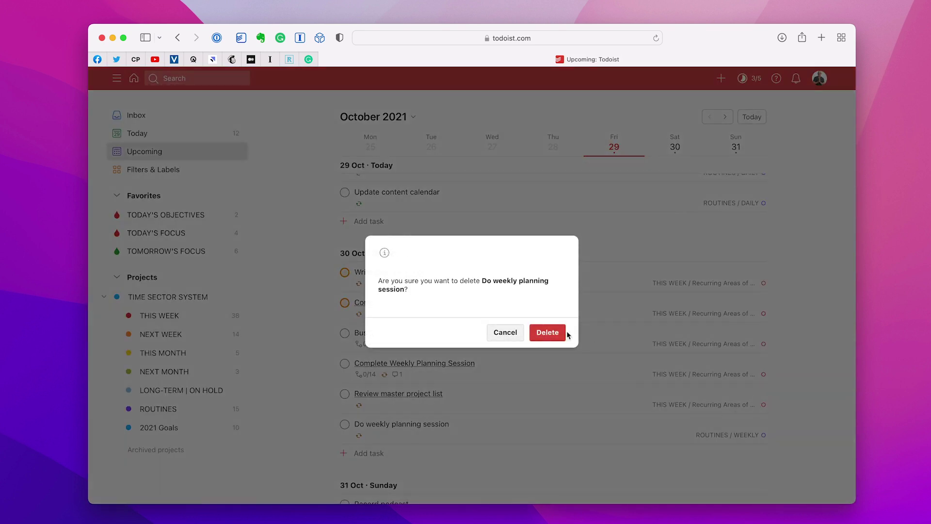
pyautogui.click(546, 333)
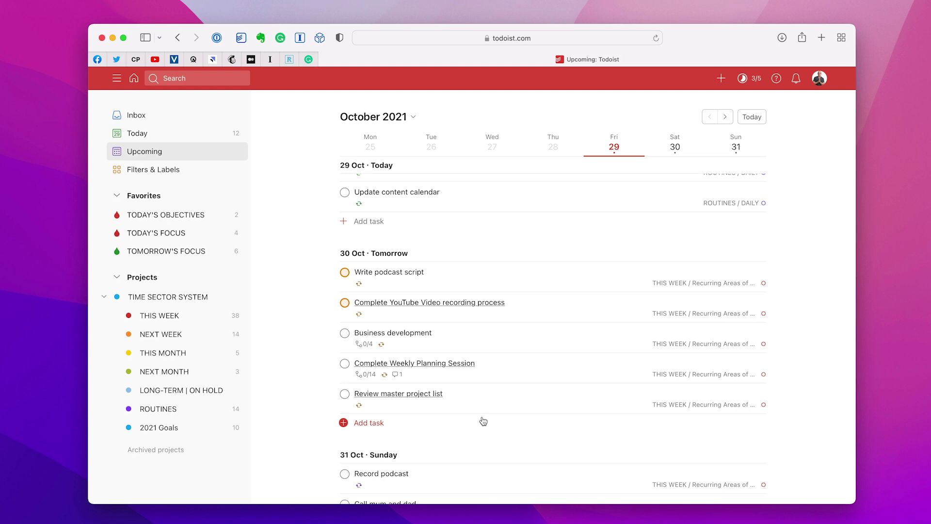
# Step: Drag 'Review master project list' into 31 Oct and 'Call mum and dad' up into 30 Oct
pyautogui.scroll(-5, 484, 421)
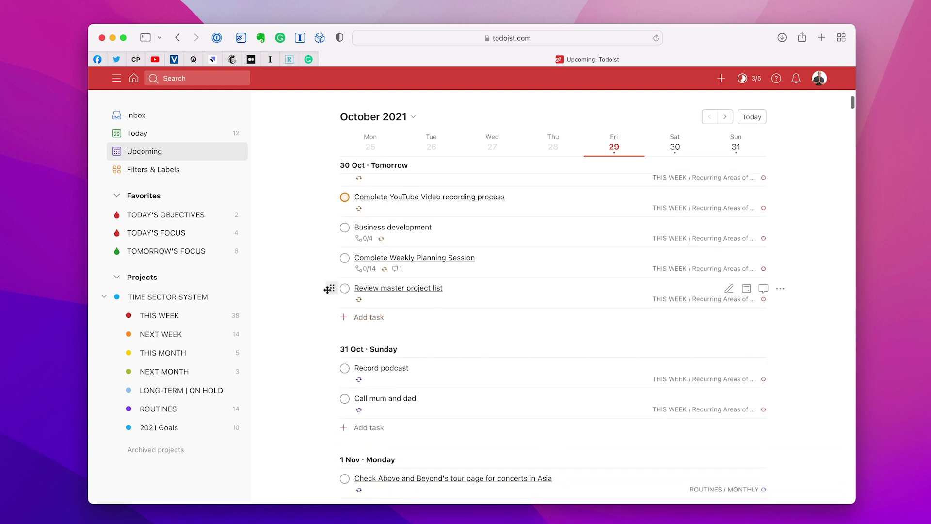
pyautogui.moveTo(332, 289)
pyautogui.moveTo(333, 289); pyautogui.dragTo(323, 334)
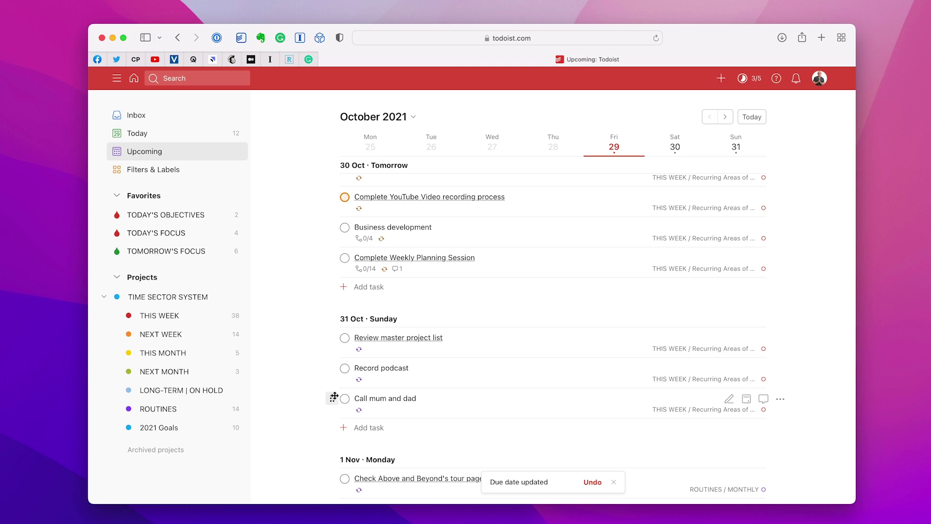
pyautogui.moveTo(333, 398); pyautogui.dragTo(334, 289)
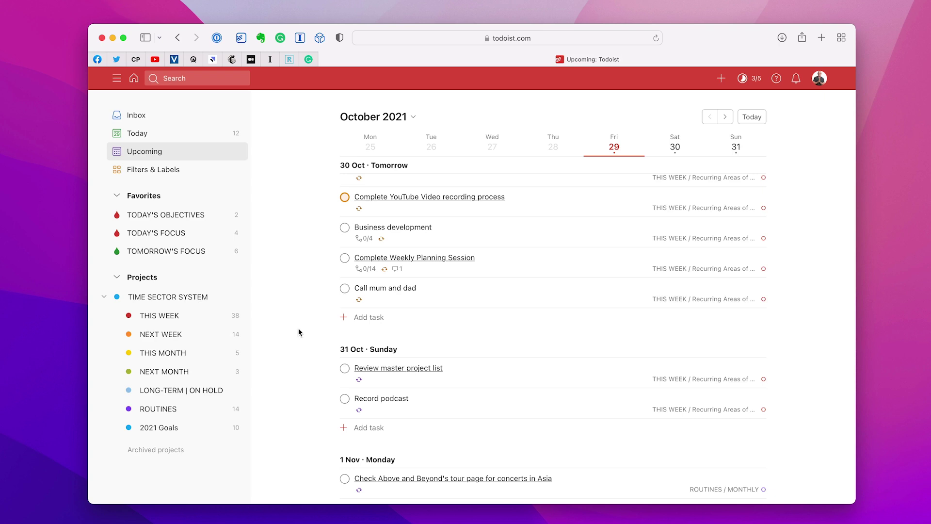
pyautogui.click(370, 322)
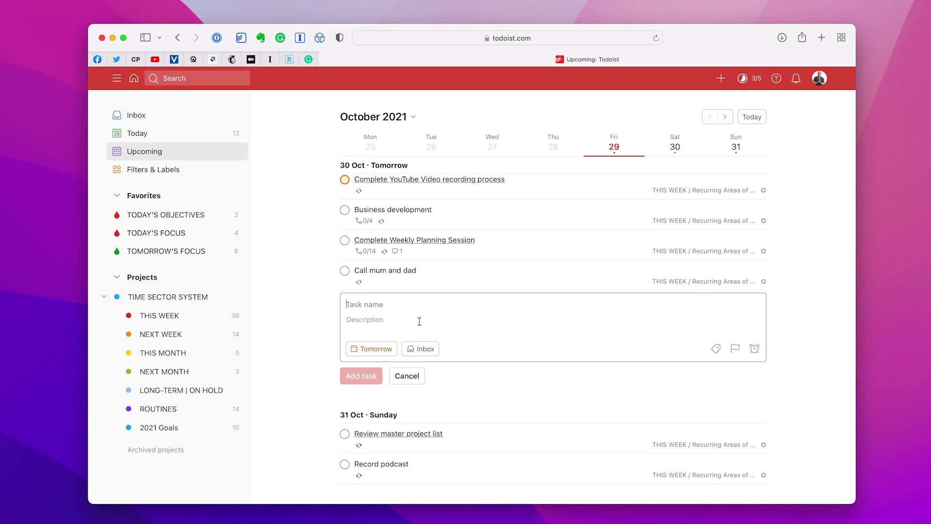
# Step: Add the Inbox task 'Clean out the car' due tomorrow, then view and close its details
pyautogui.write('Clean c')
pyautogui.press('BackSpace')
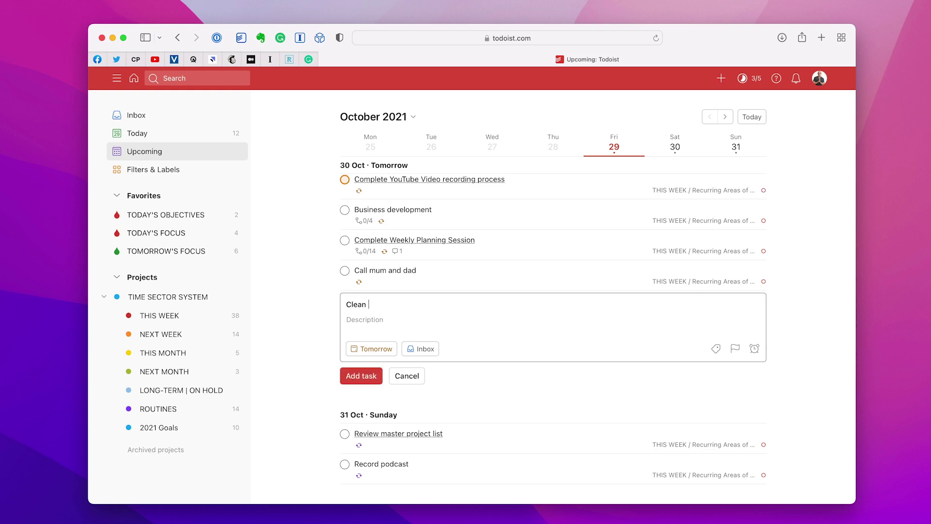
pyautogui.write('out the car')
pyautogui.press('Return')
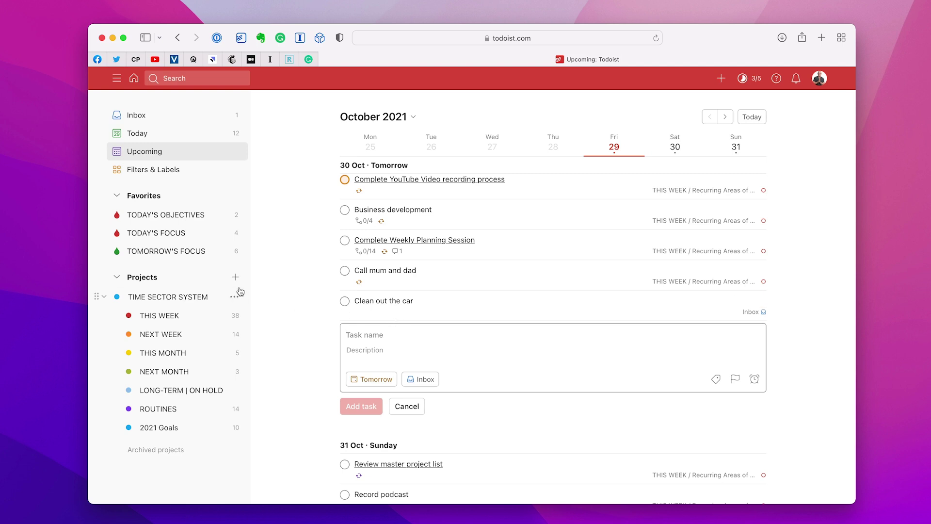
pyautogui.click(410, 408)
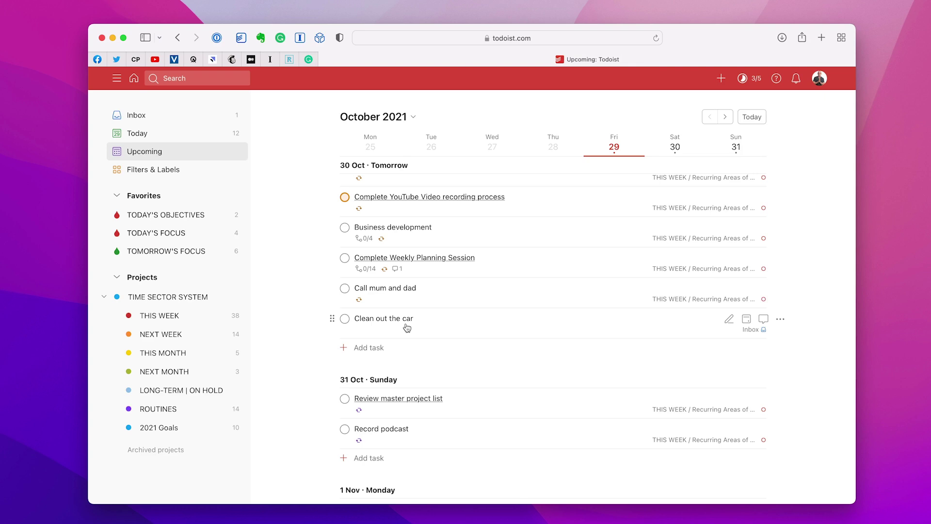
pyautogui.click(406, 326)
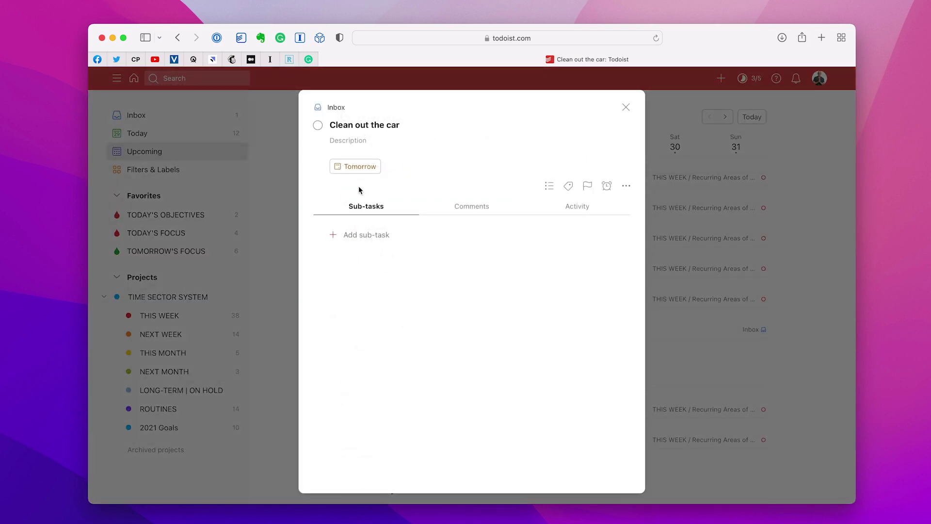
pyautogui.click(625, 108)
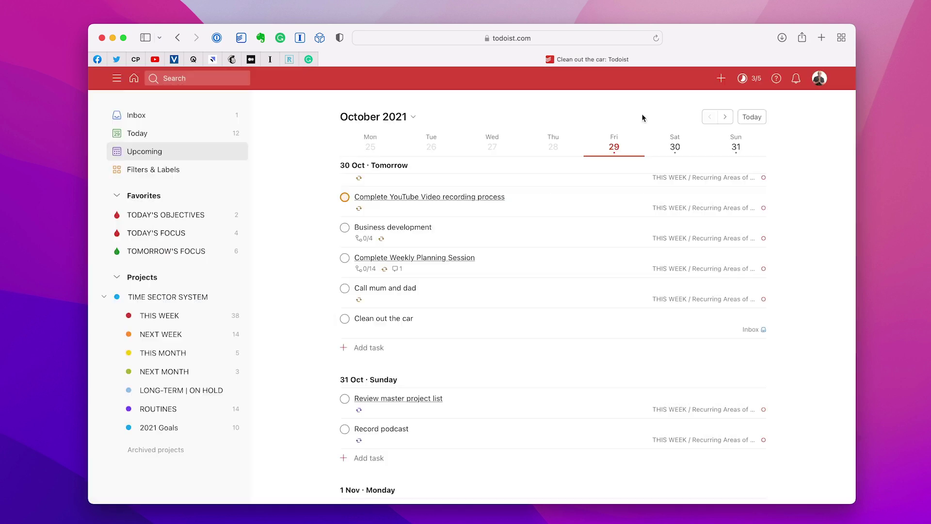